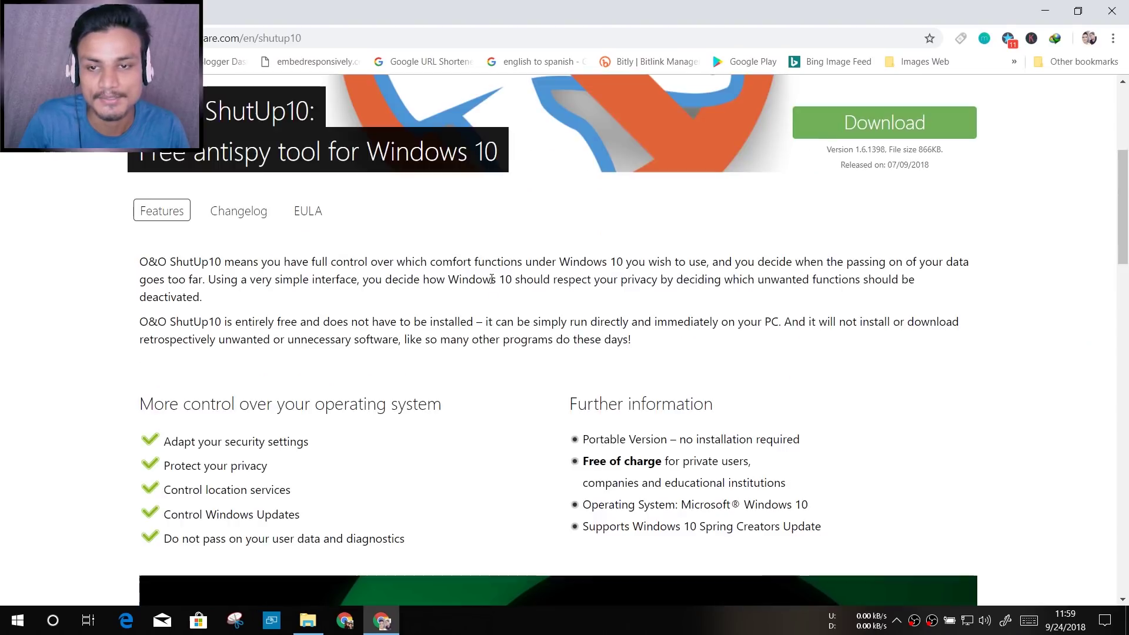
- Read through the O&O ShutUp10 product page, covering its features, screenshots and download section
scroll(546, 297, "up", 2)
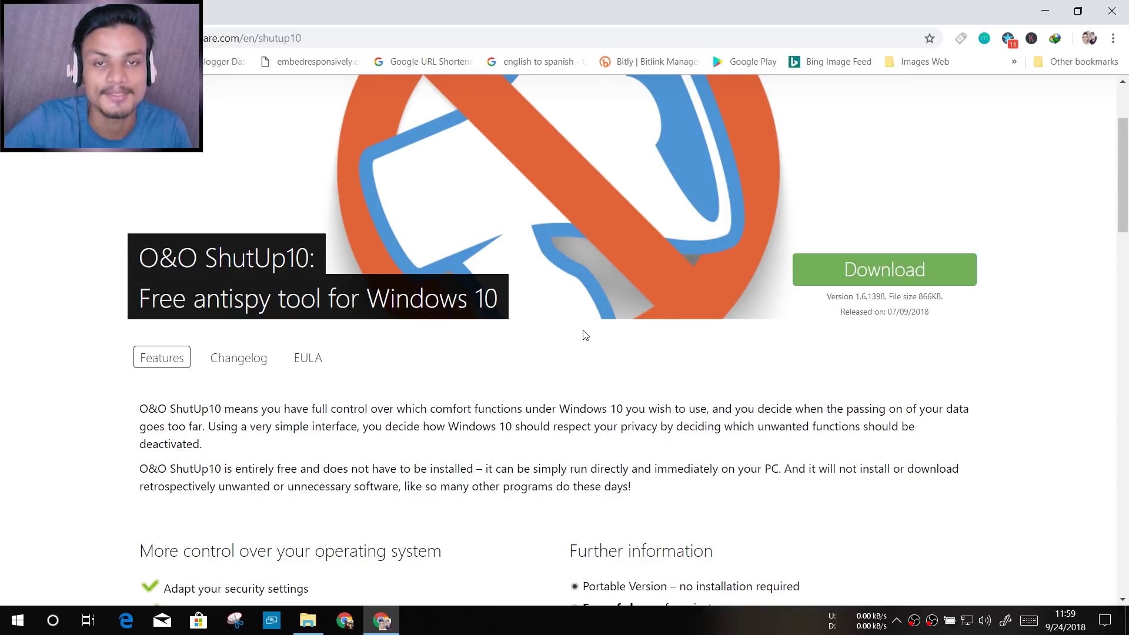
scroll(535, 357, "down", 1)
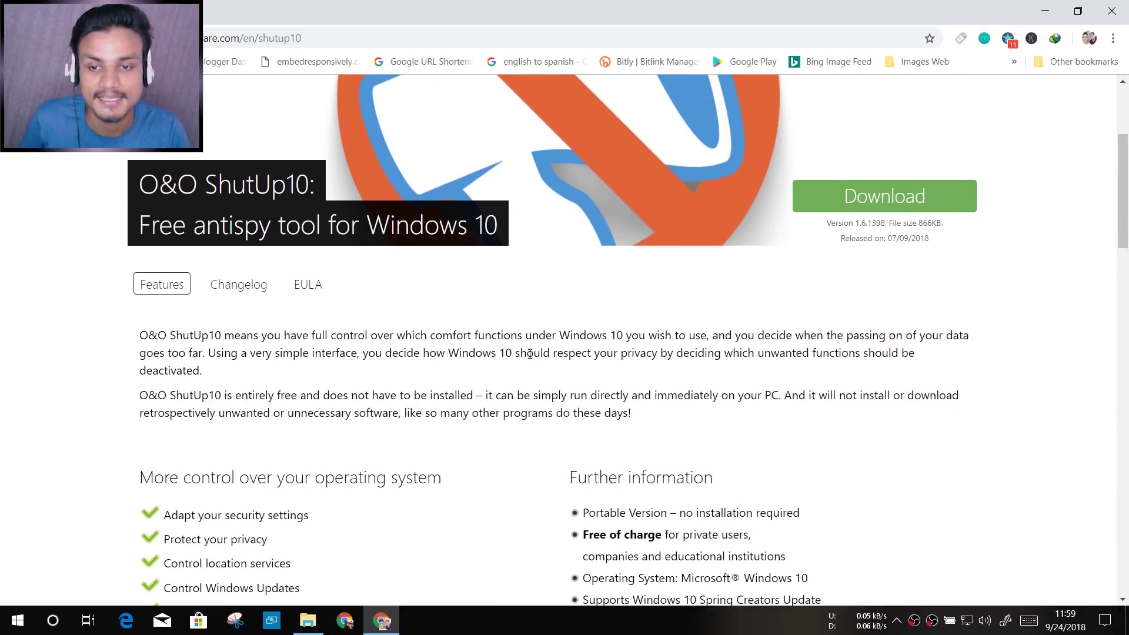
scroll(521, 352, "up", 1)
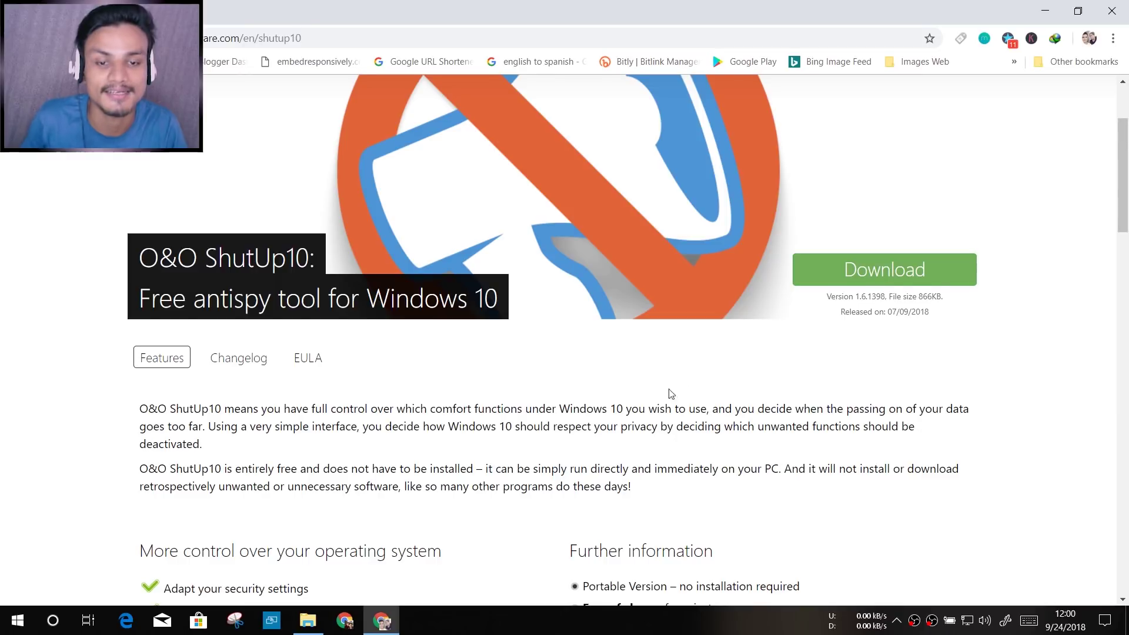
scroll(630, 355, "down", 1)
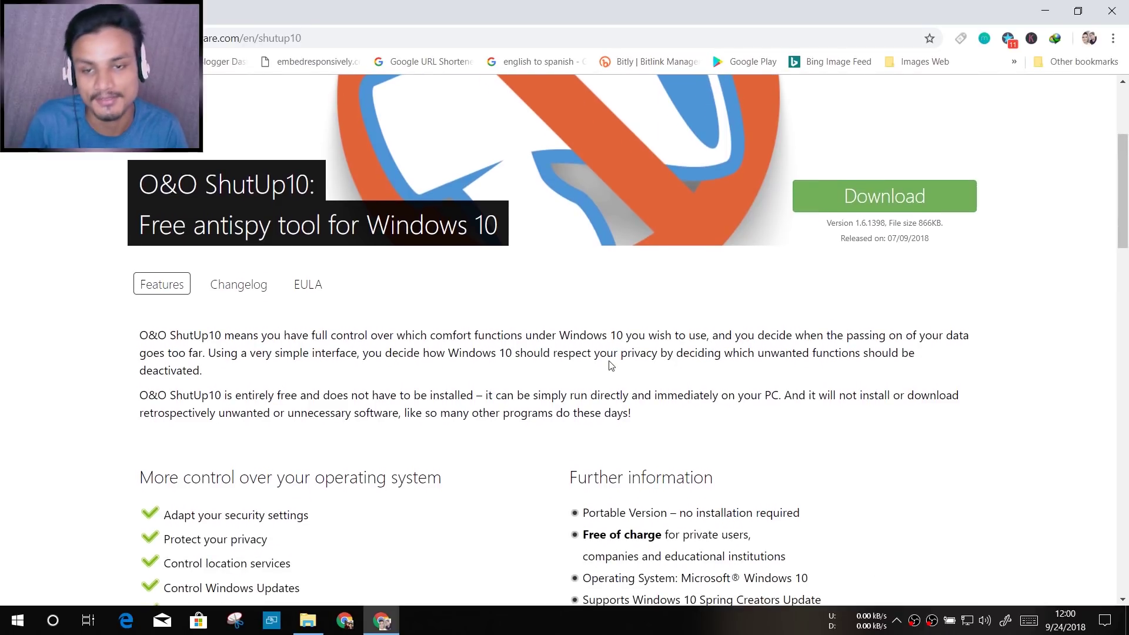
scroll(808, 204, "up", 2)
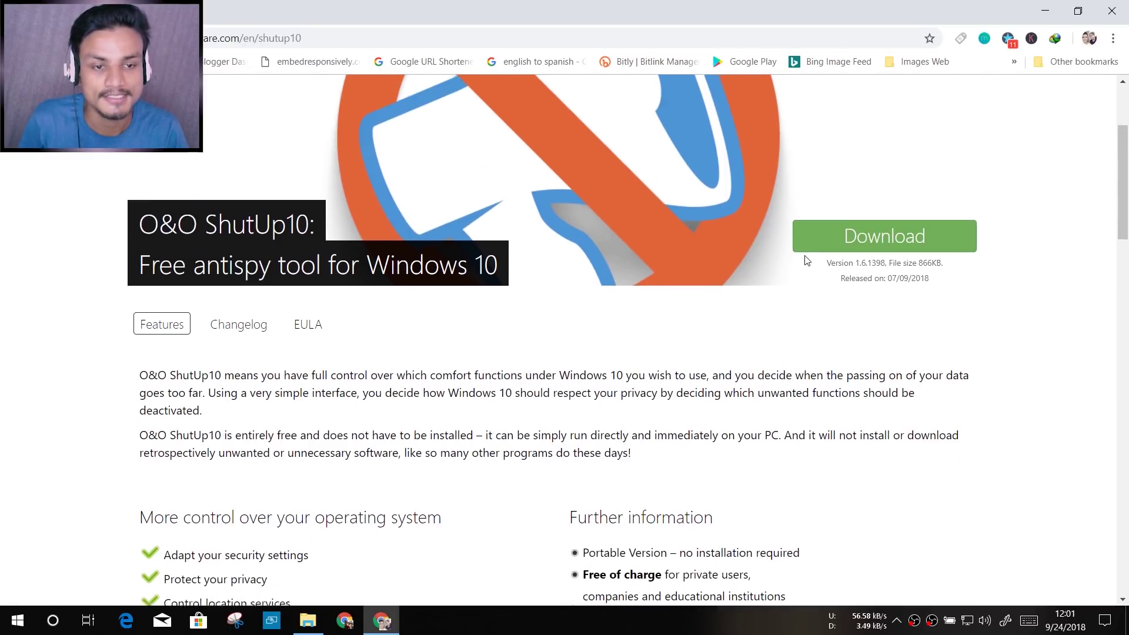
scroll(882, 273, "down", 1)
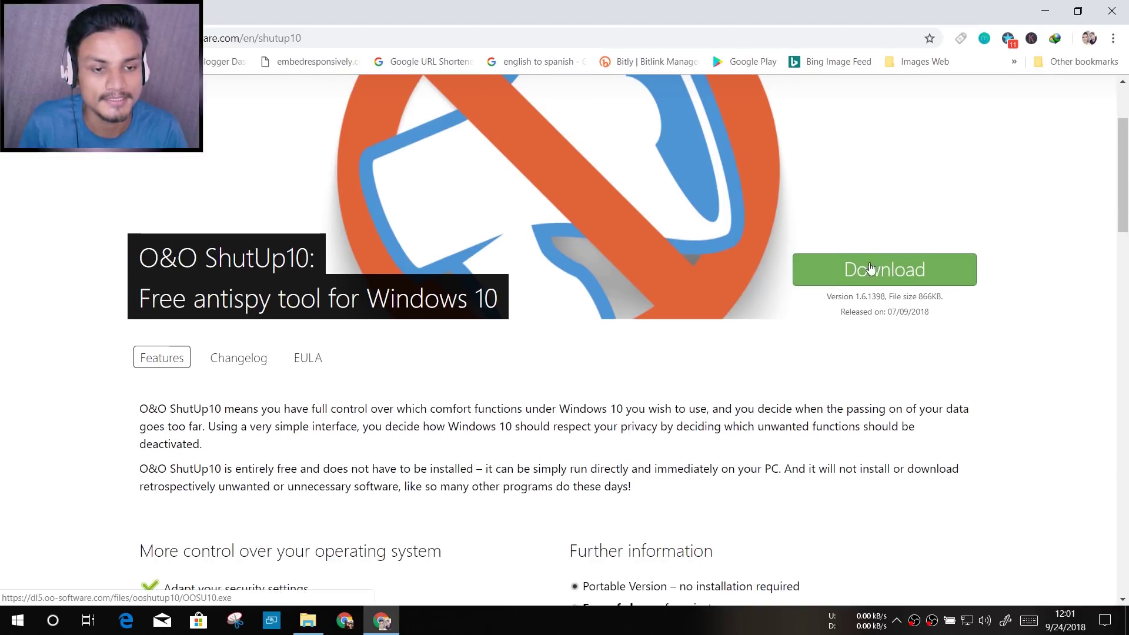
scroll(636, 344, "down", 2)
scroll(636, 343, "down", 1)
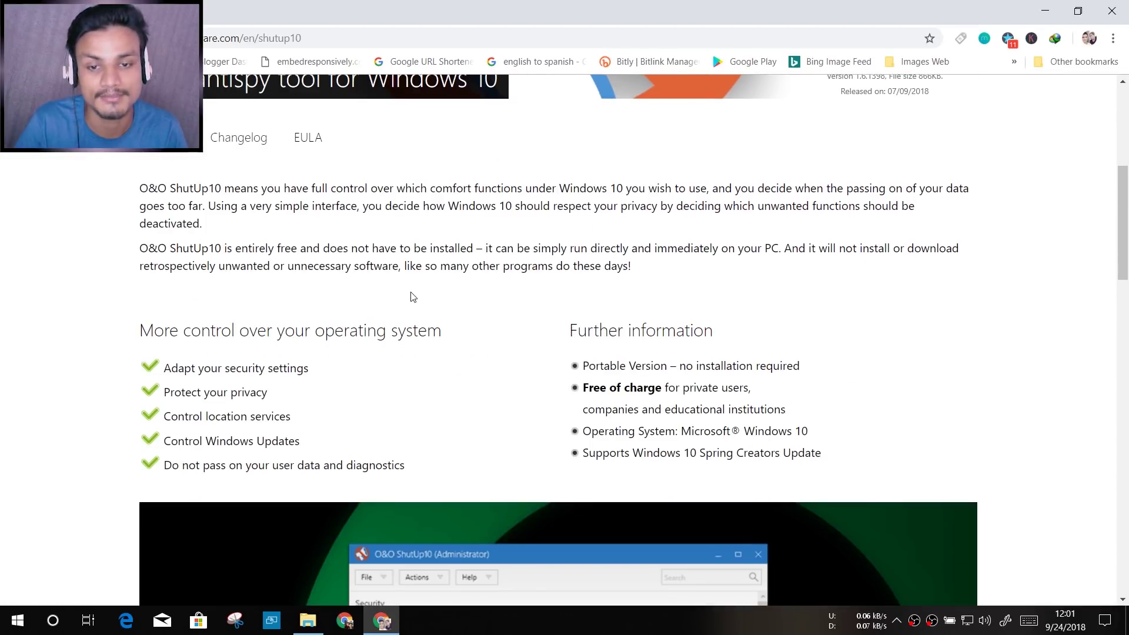
scroll(636, 304, "down", 4)
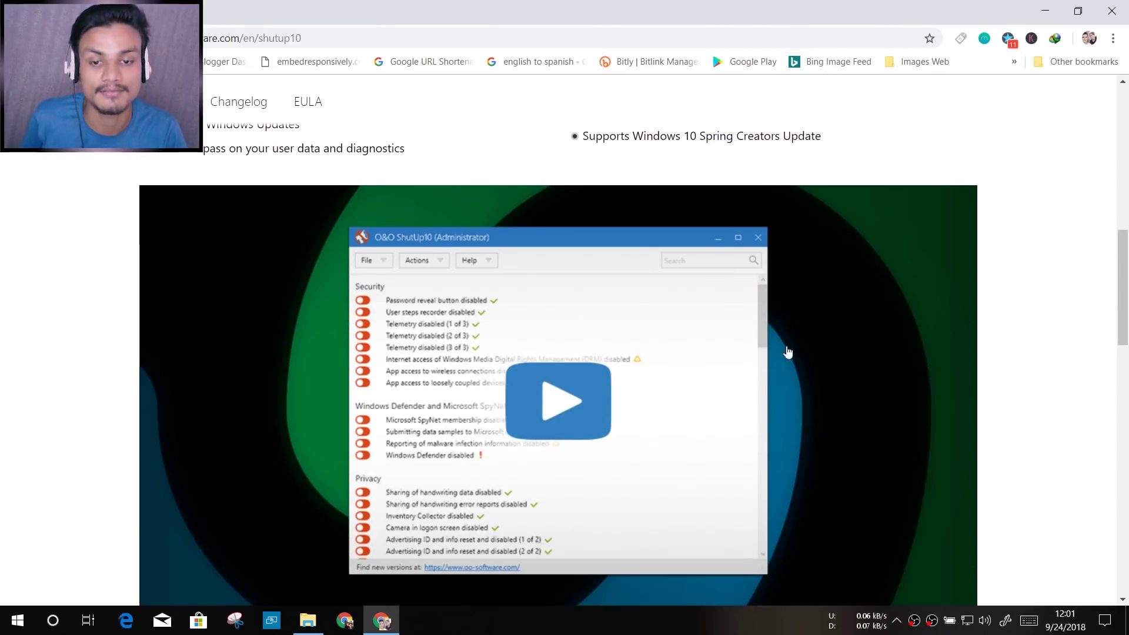
scroll(811, 344, "down", 1)
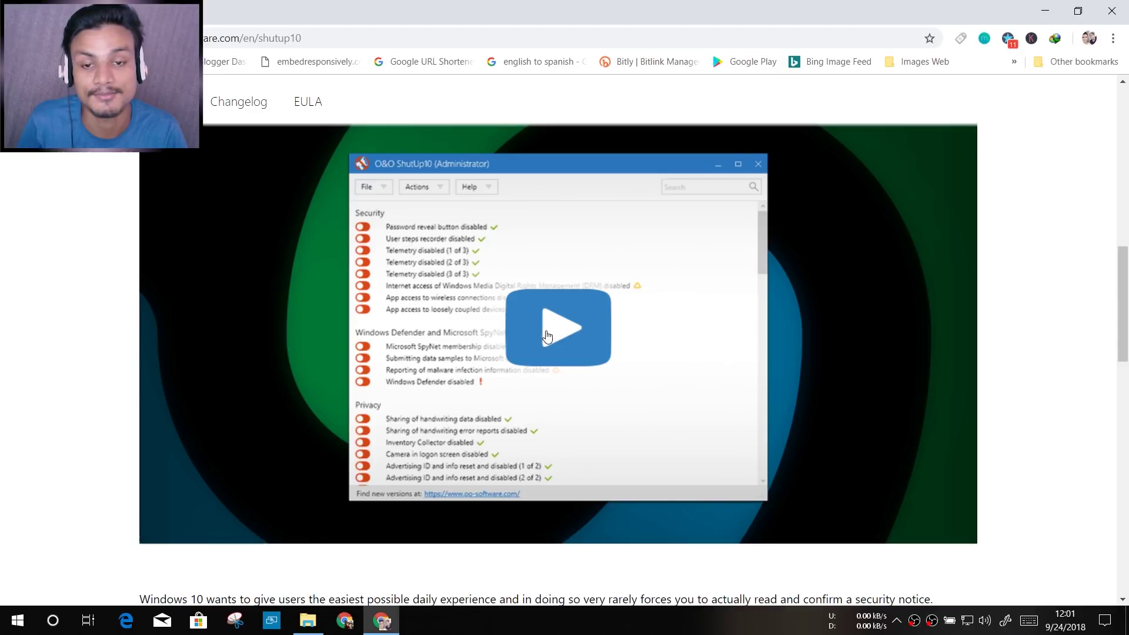
scroll(398, 317, "down", 6)
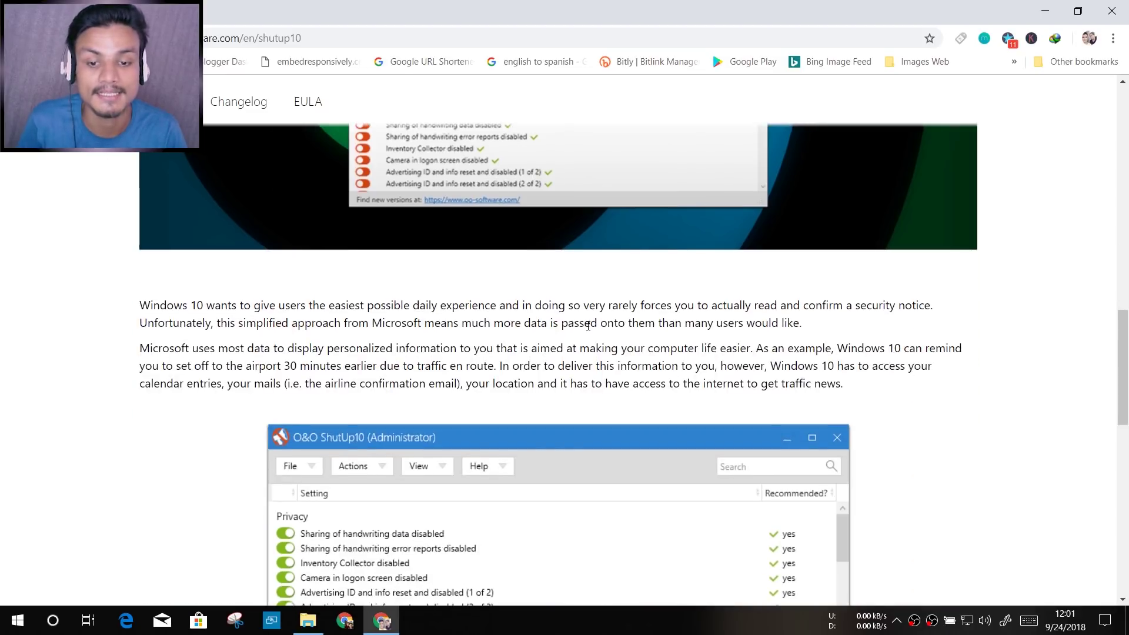
scroll(599, 351, "down", 7)
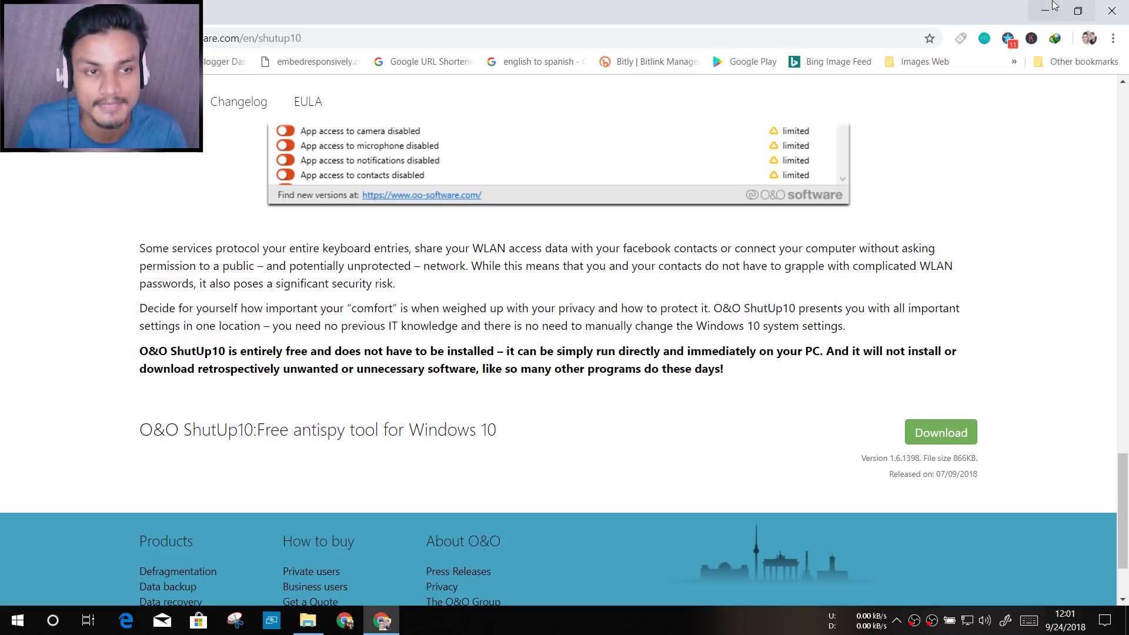
scroll(848, 235, "up", 4)
- Minimize the browser and run OOSU10.exe from the Shut Up Win 10 folder as administrator
left_click(1044, 11)
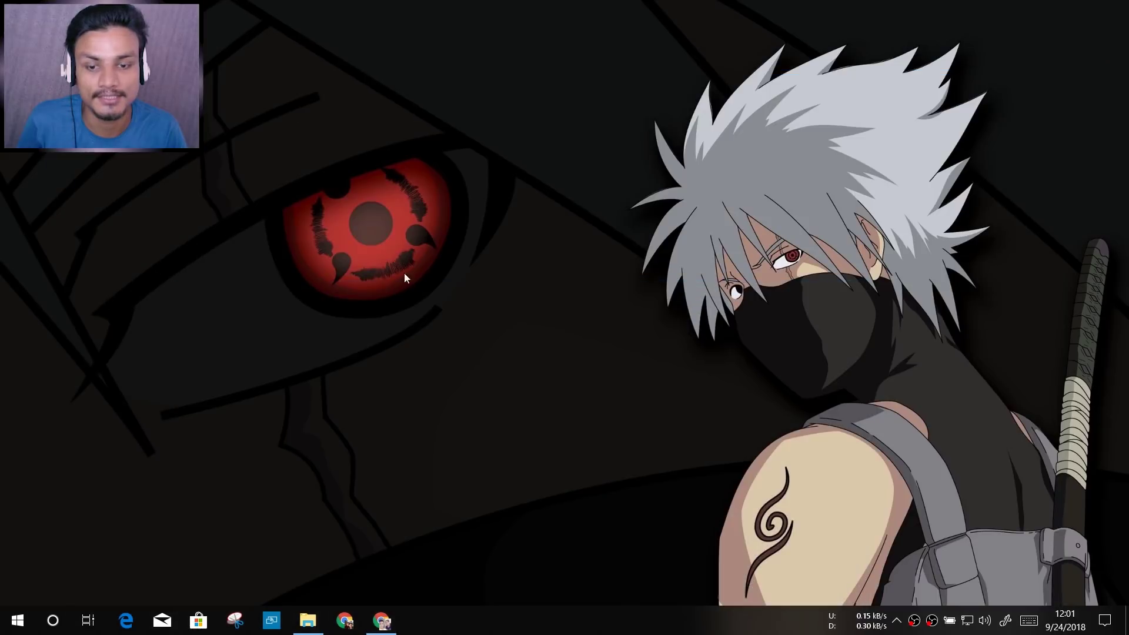
left_click(309, 620)
left_click_drag(300, 216, 387, 171)
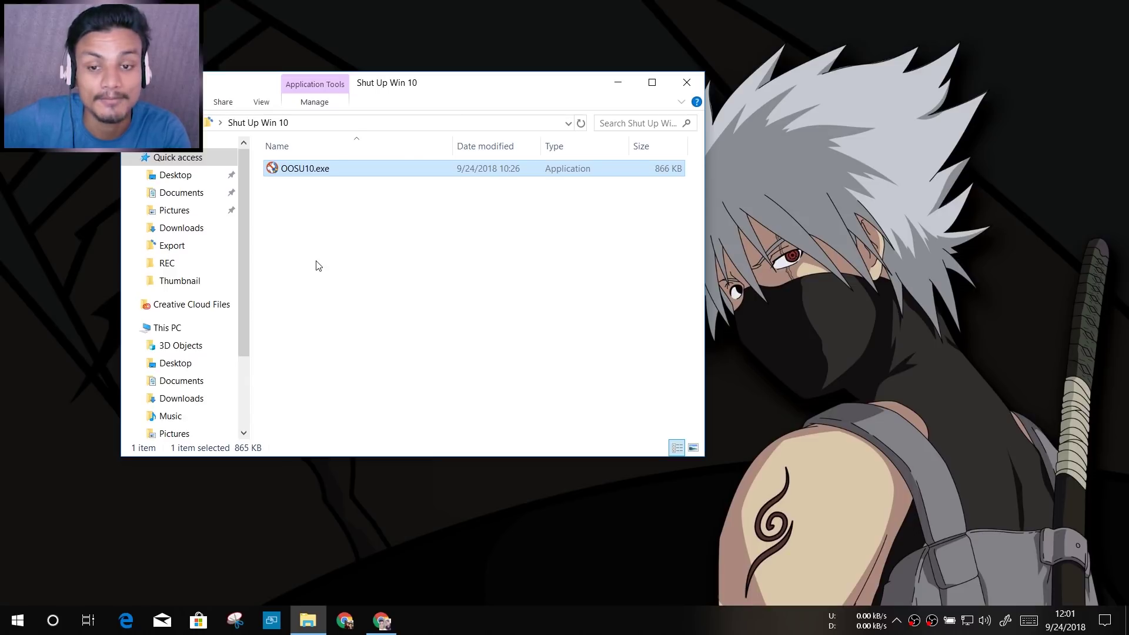
right_click(528, 207)
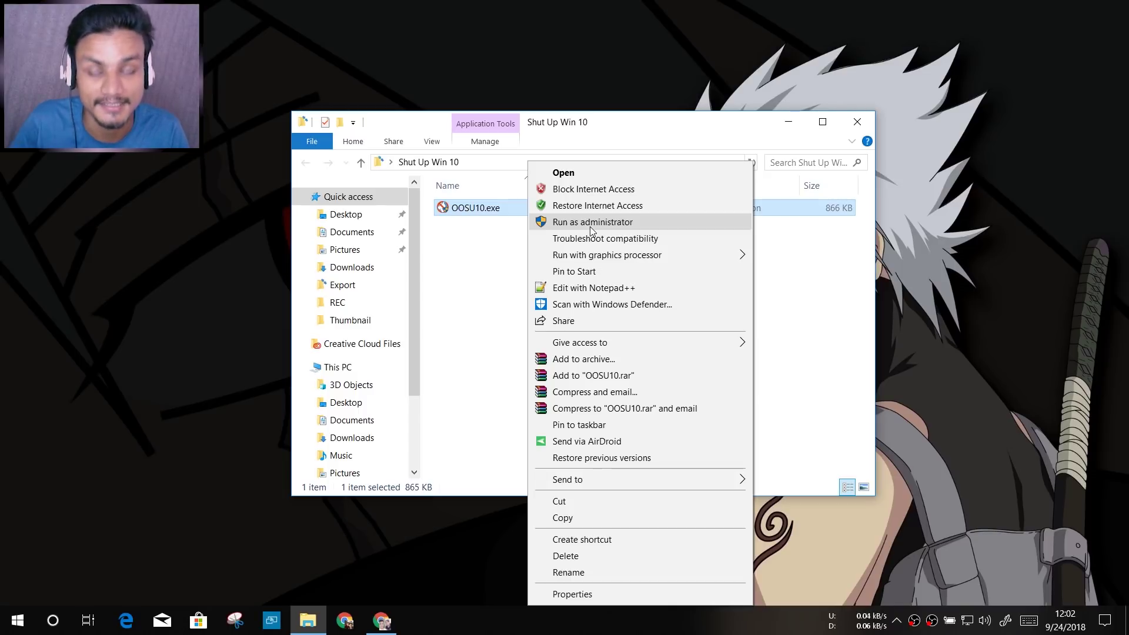
left_click(591, 223)
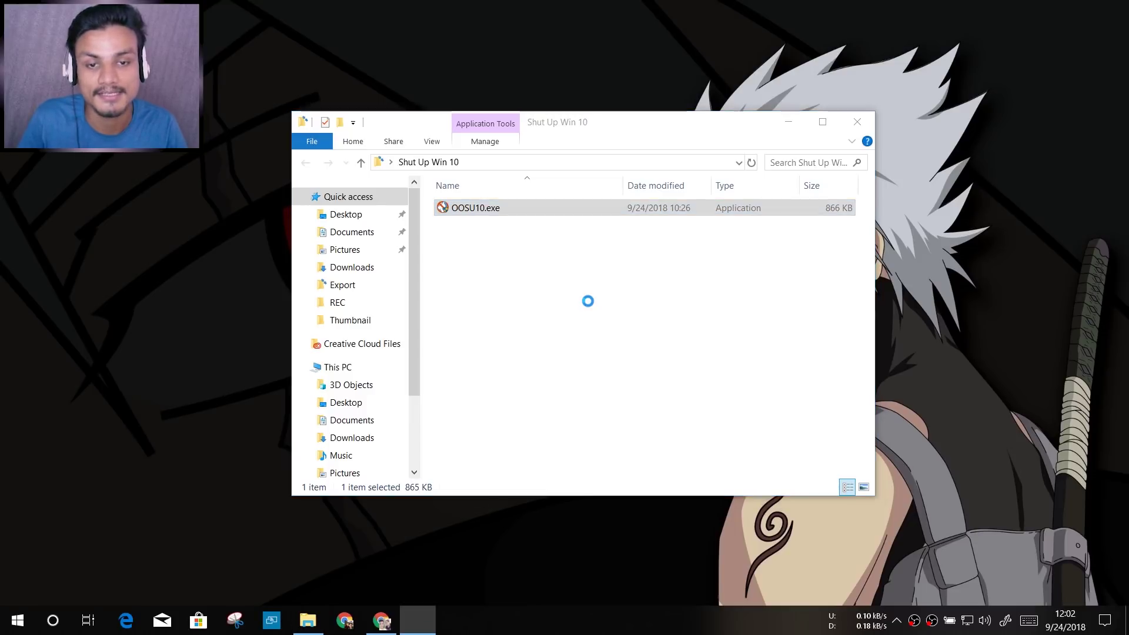
- Close the Shut Up Win 10 folder window and reposition the O&O ShutUp10 window on the desktop
left_click_drag(707, 111, 689, 83)
left_click(858, 116)
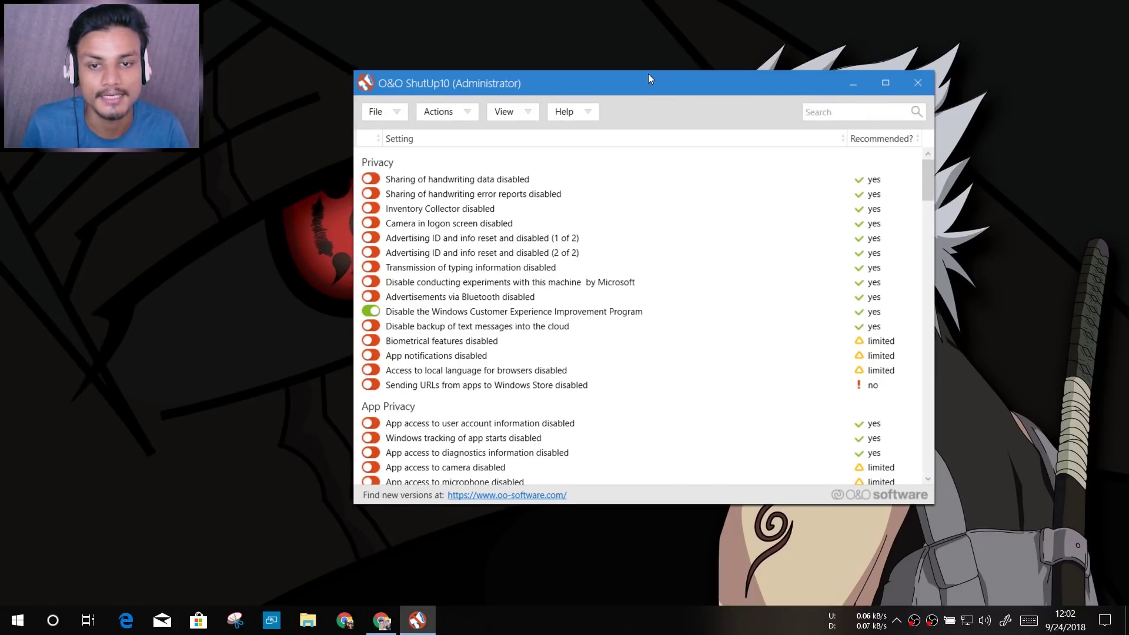
left_click_drag(648, 78, 646, 84)
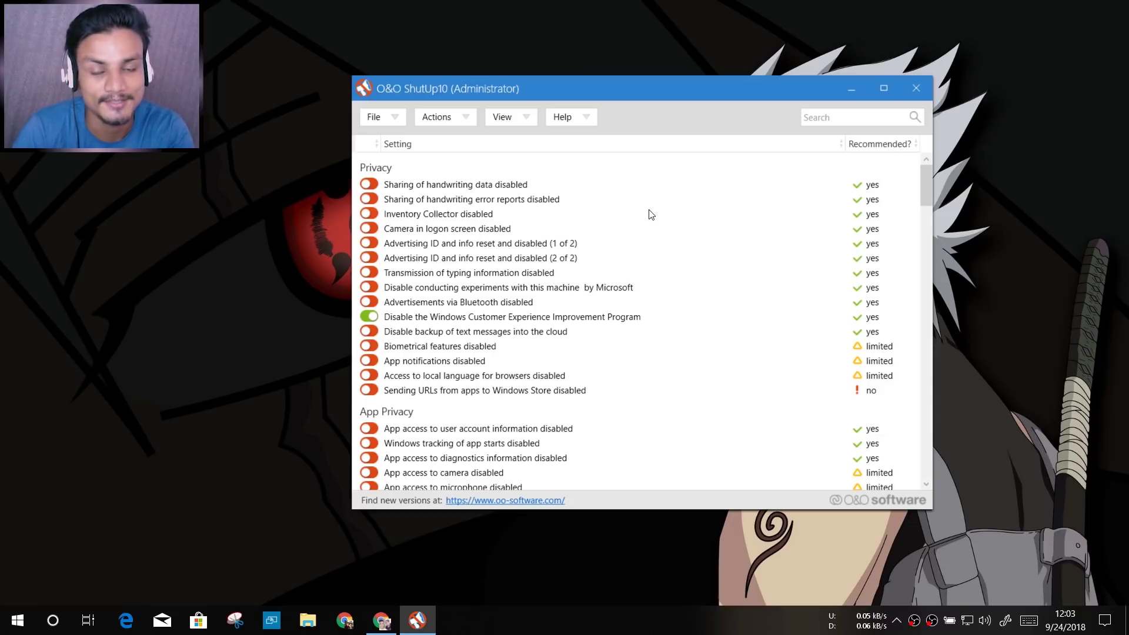
- Search the ShutUp10 settings for "update"
left_click(836, 116)
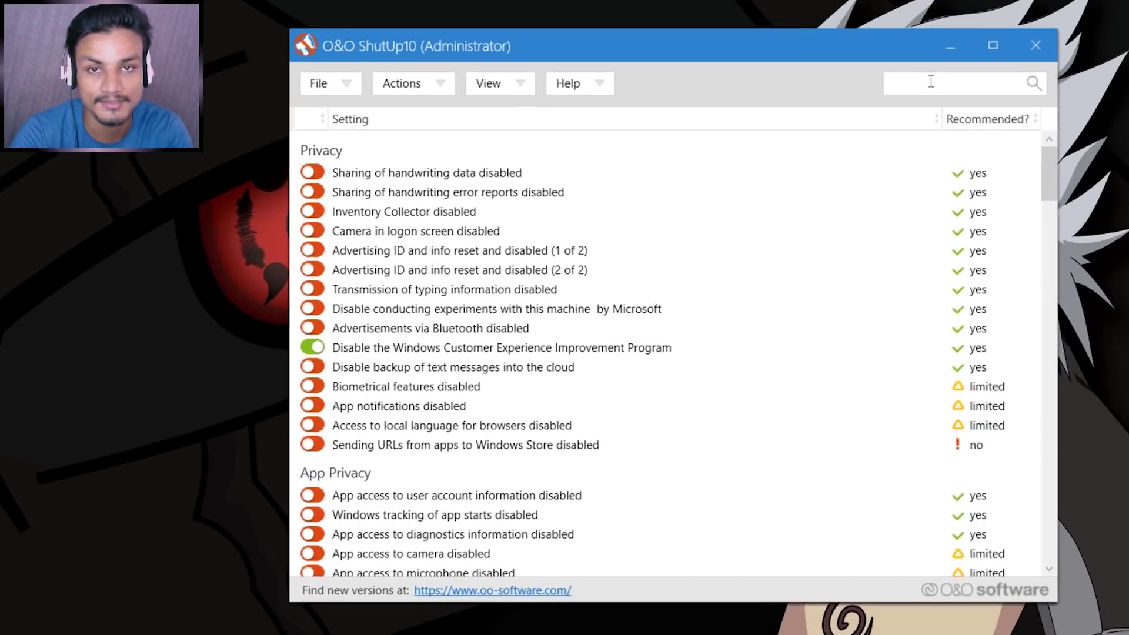
type("update")
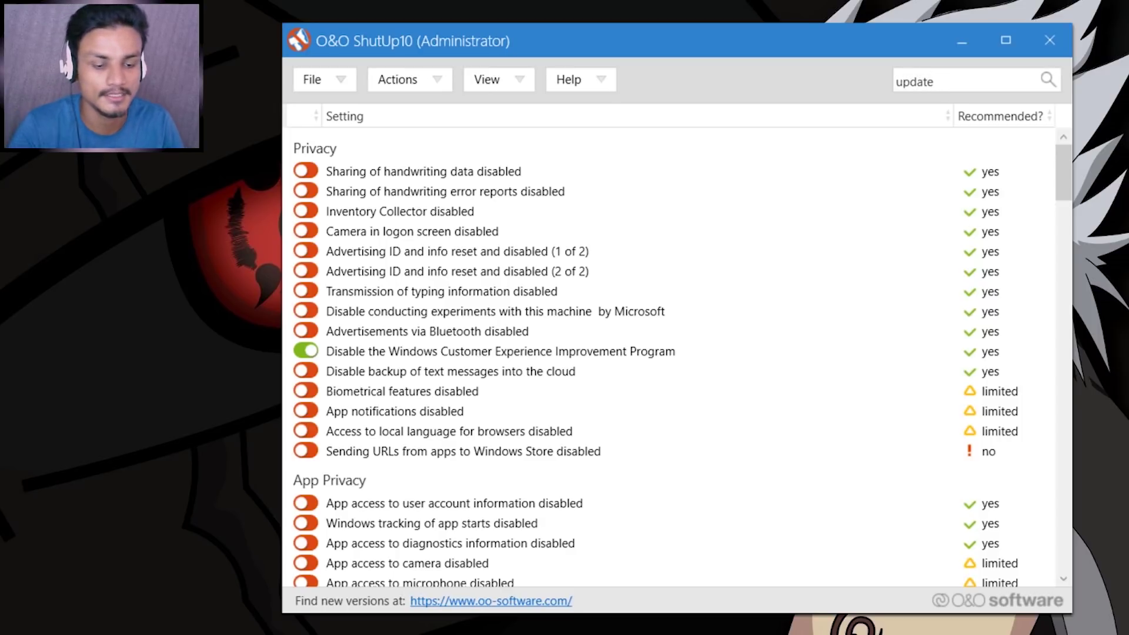
key("Return")
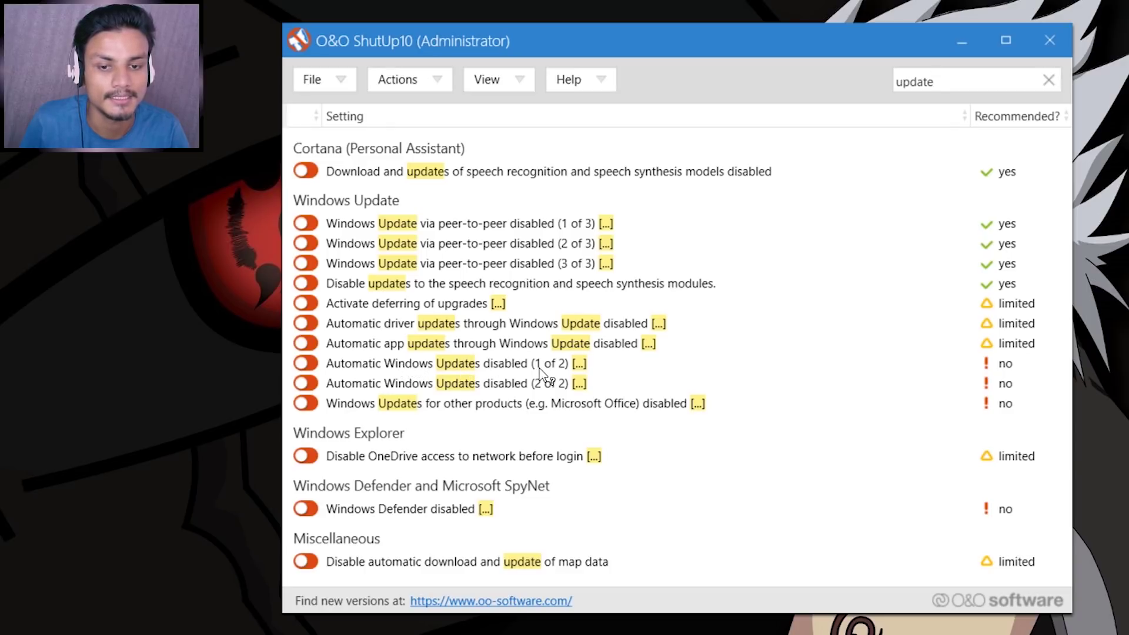
left_click(308, 363)
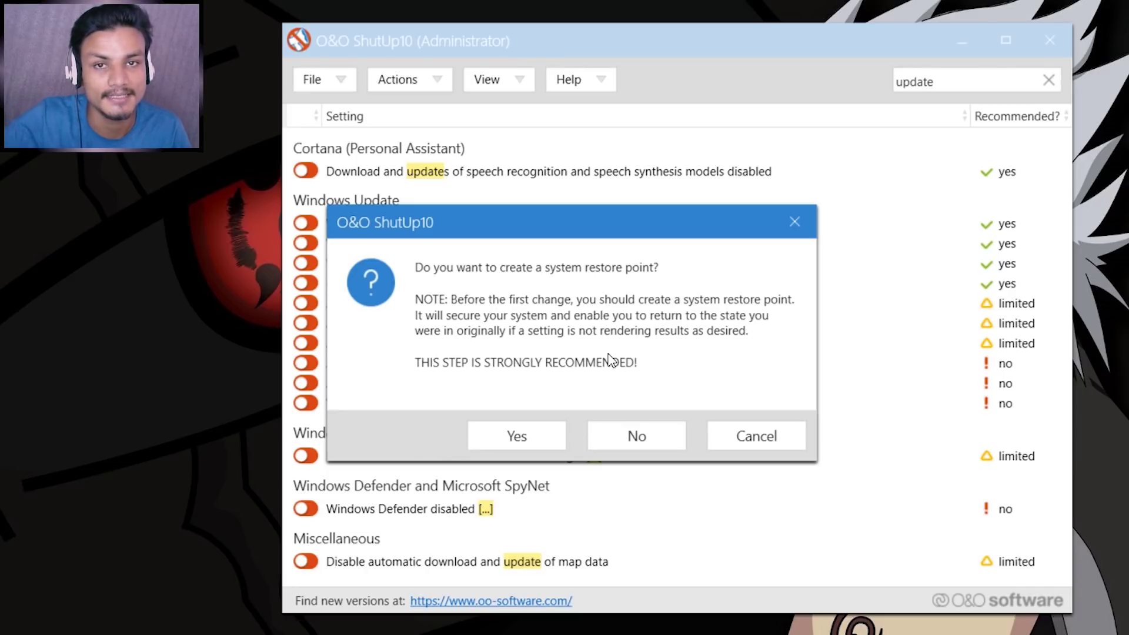
left_click_drag(531, 217, 584, 197)
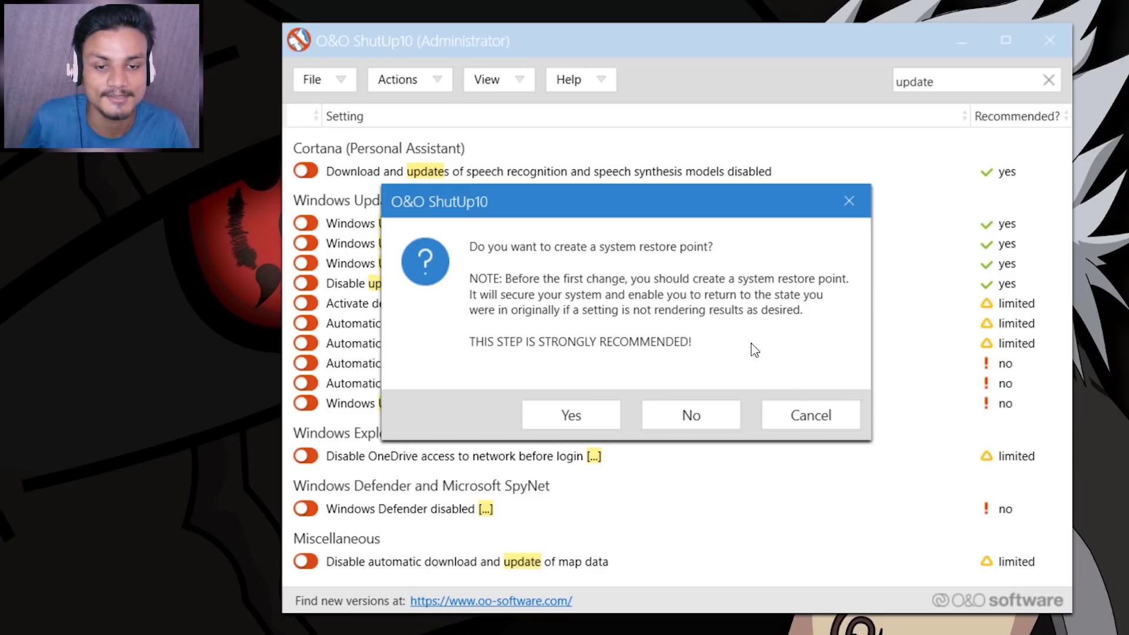
left_click(801, 411)
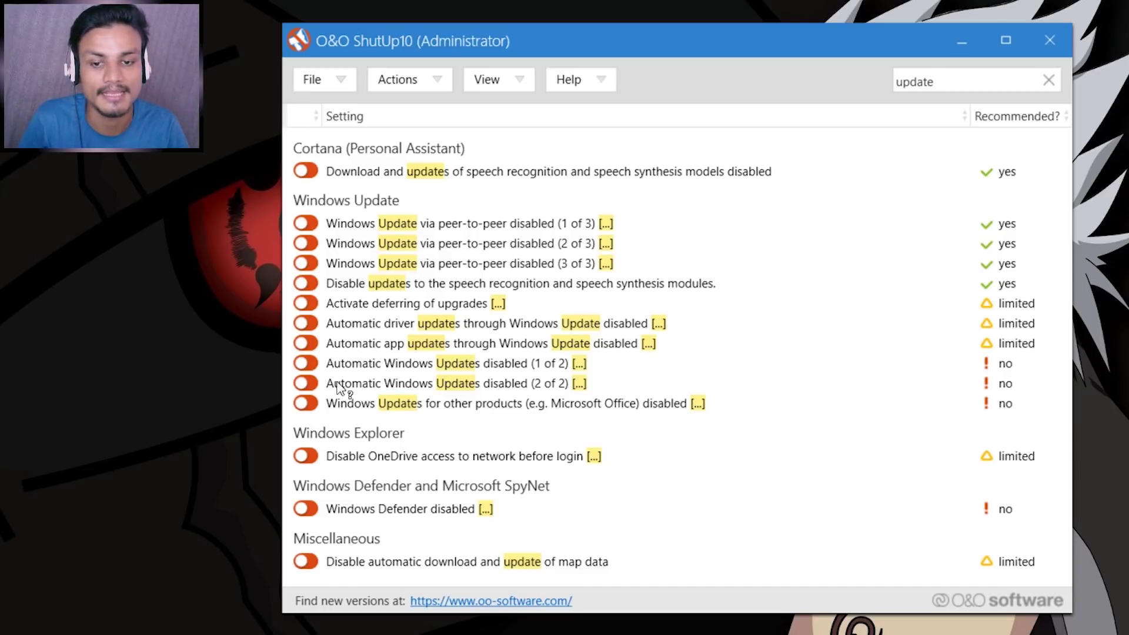
left_click(306, 383)
left_click(767, 436)
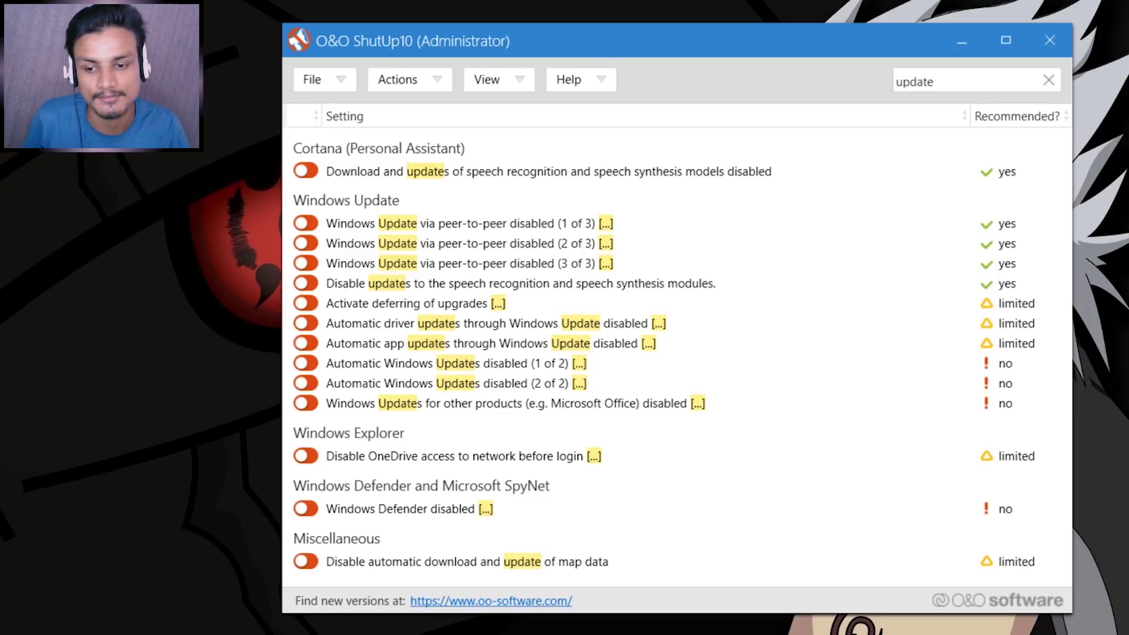
- Find the Windows restore point settings through system search, view the System Protection options and close them
key("super+c")
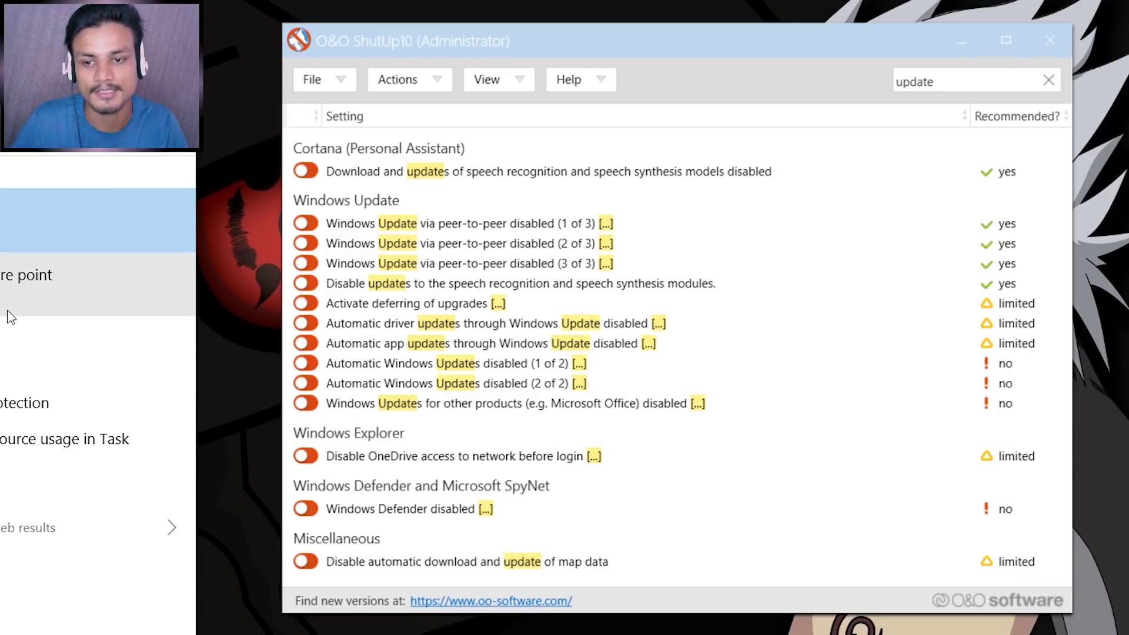
left_click(9, 305)
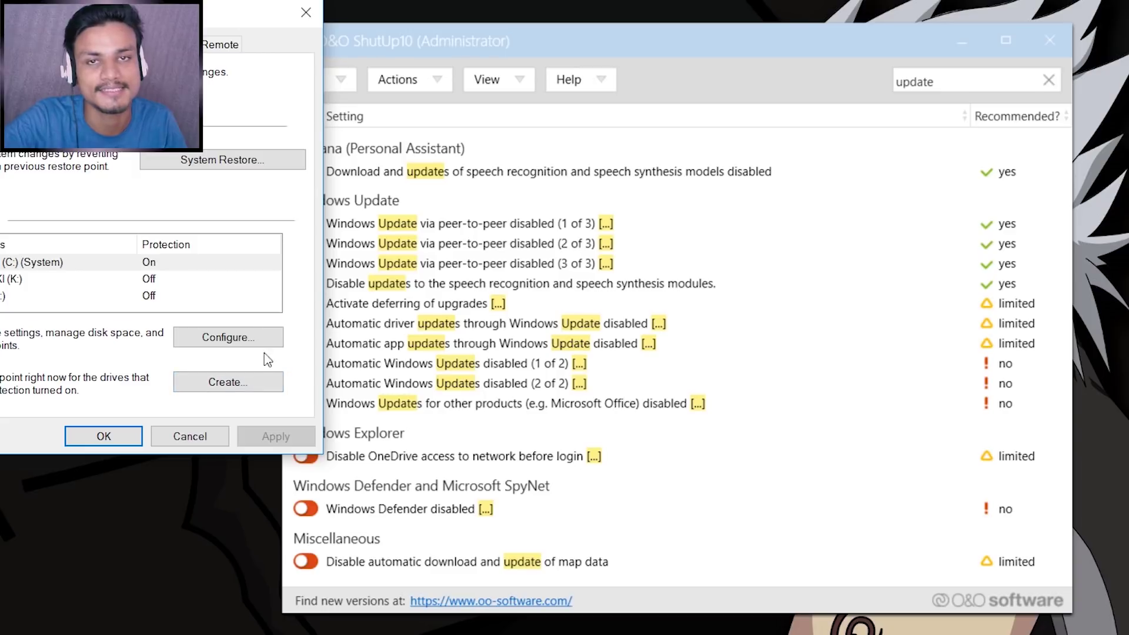
left_click(306, 12)
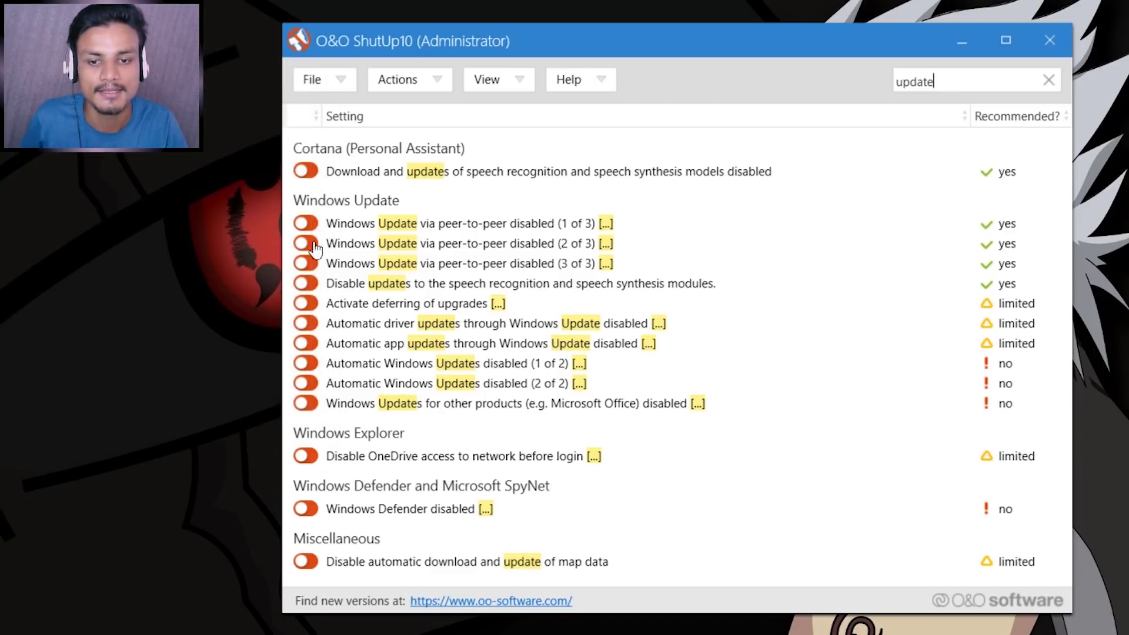
- Try to switch on "Automatic driver updates through Windows Update disabled", cancelling at the restore point prompt
left_click(304, 324)
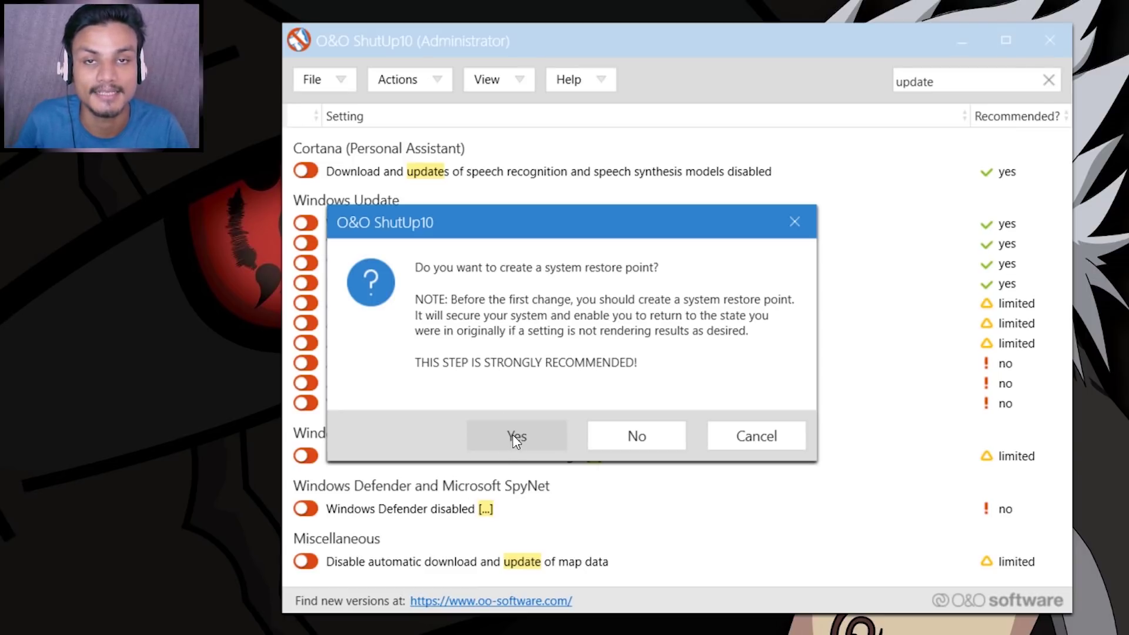
left_click(742, 436)
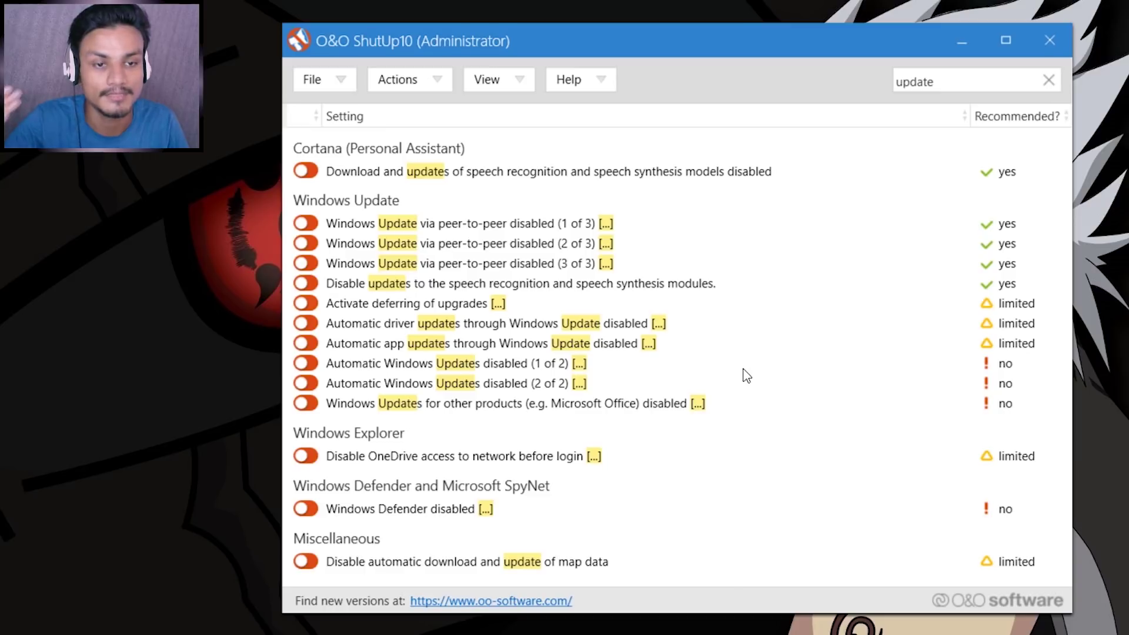
- Clear the settings search, then look through the full settings list and the available bulk actions
left_click(1048, 80)
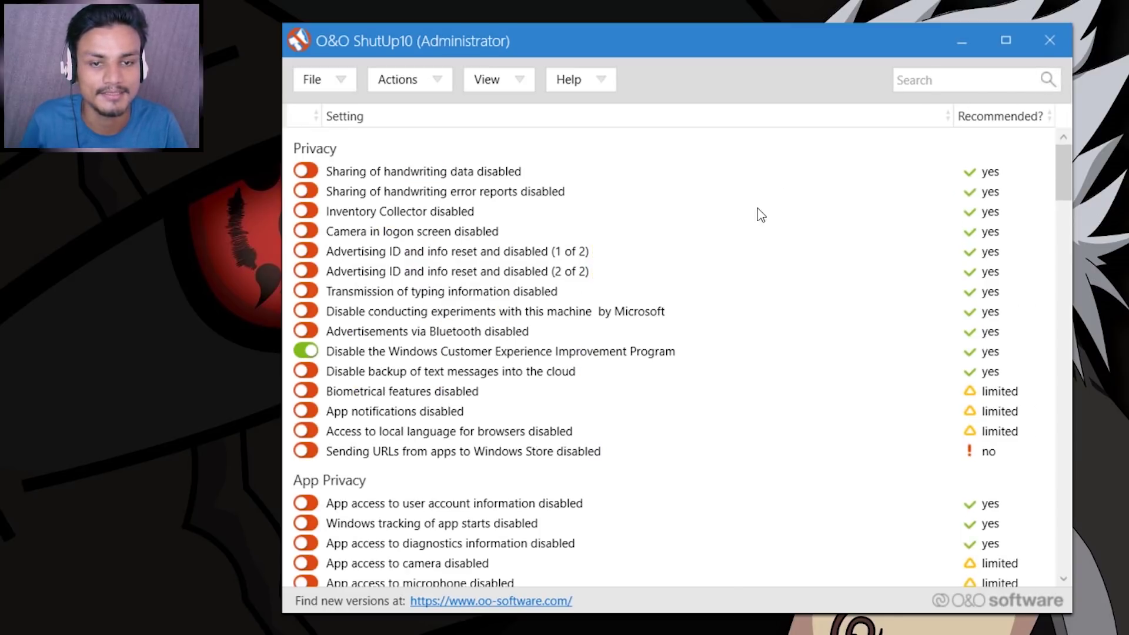
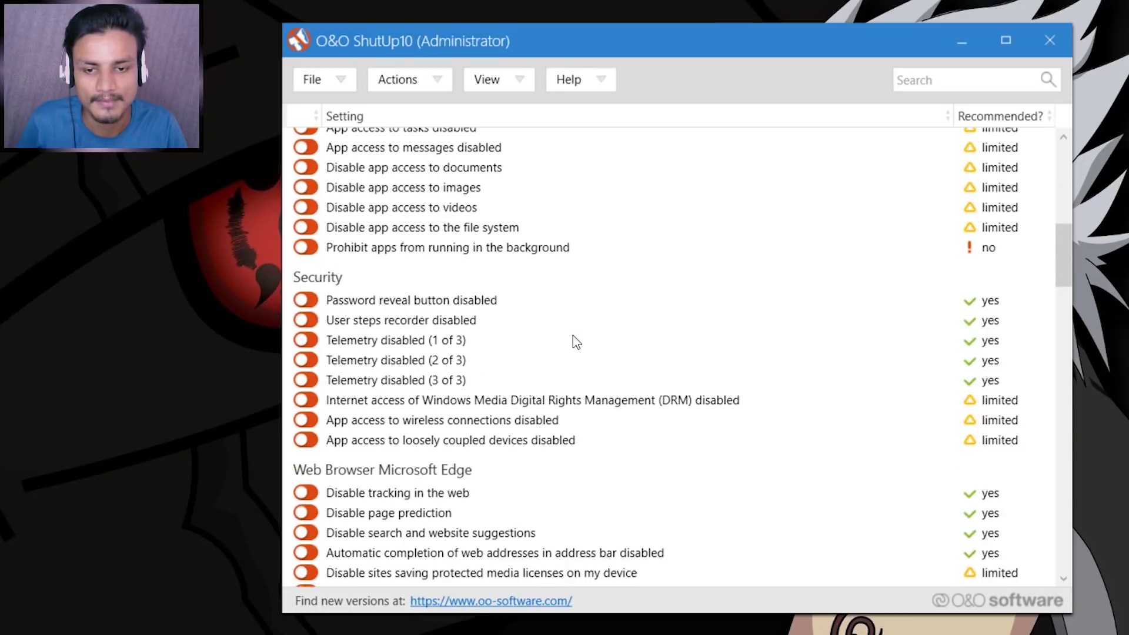
scroll(579, 335, "up", 10)
left_click(575, 351)
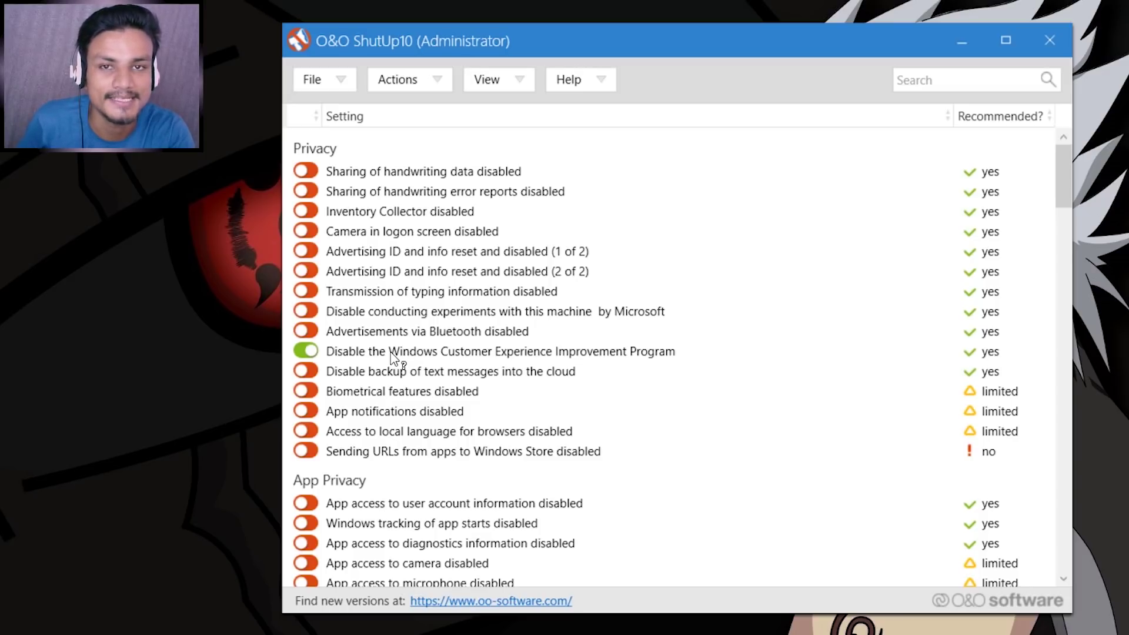
mouse_move(1059, 176)
left_mouse_down()
mouse_move(1059, 259)
mouse_move(1059, 162)
left_mouse_up()
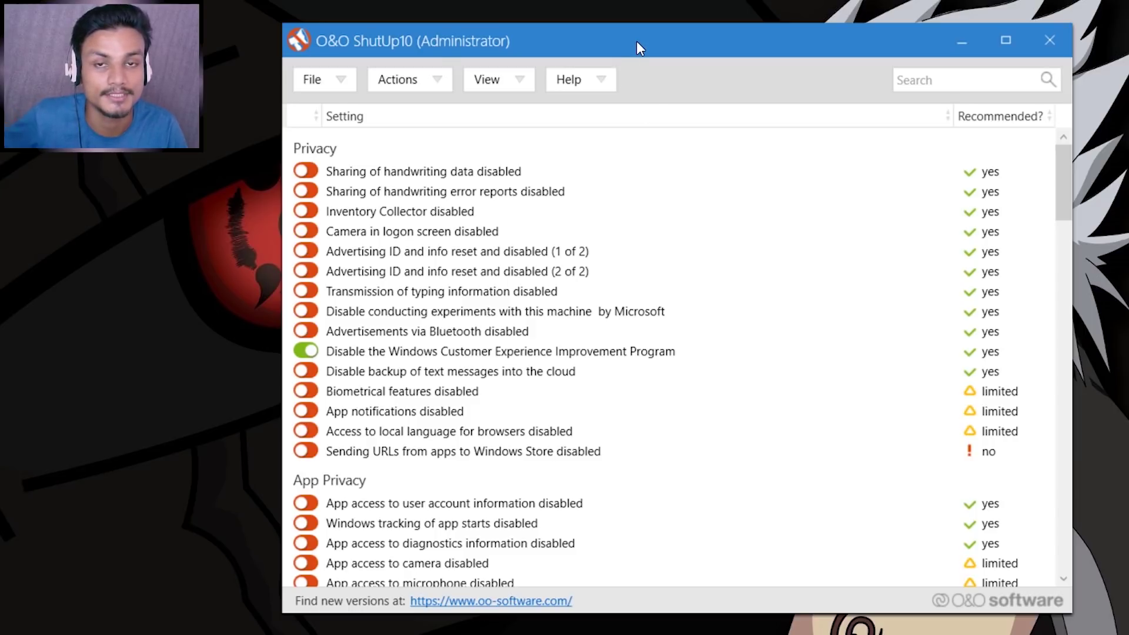
left_click(414, 79)
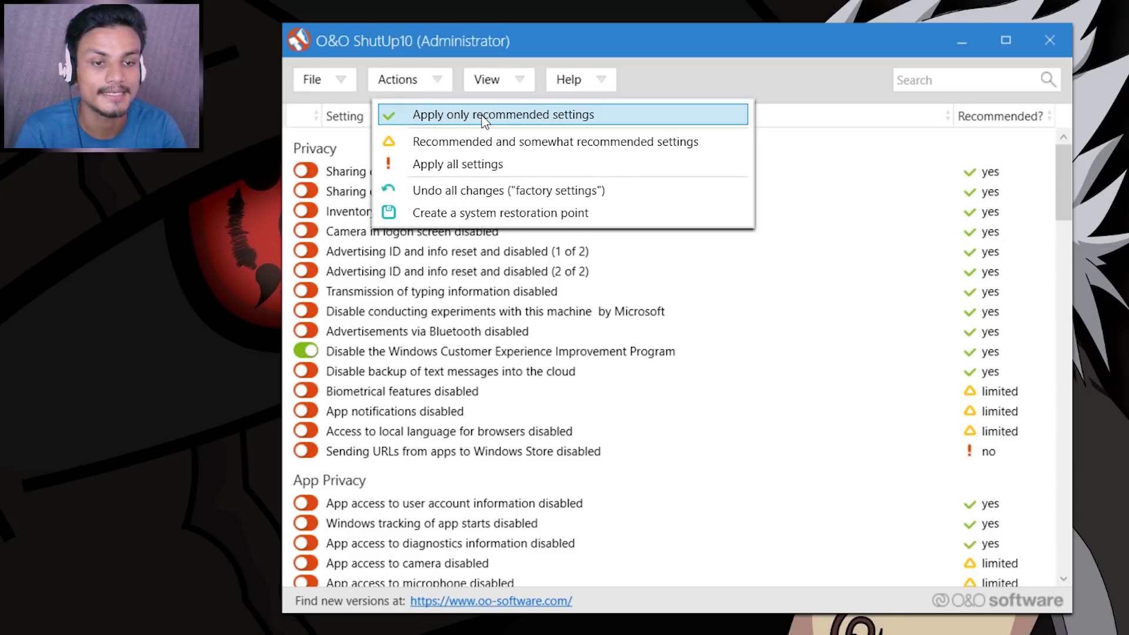
left_click(797, 44)
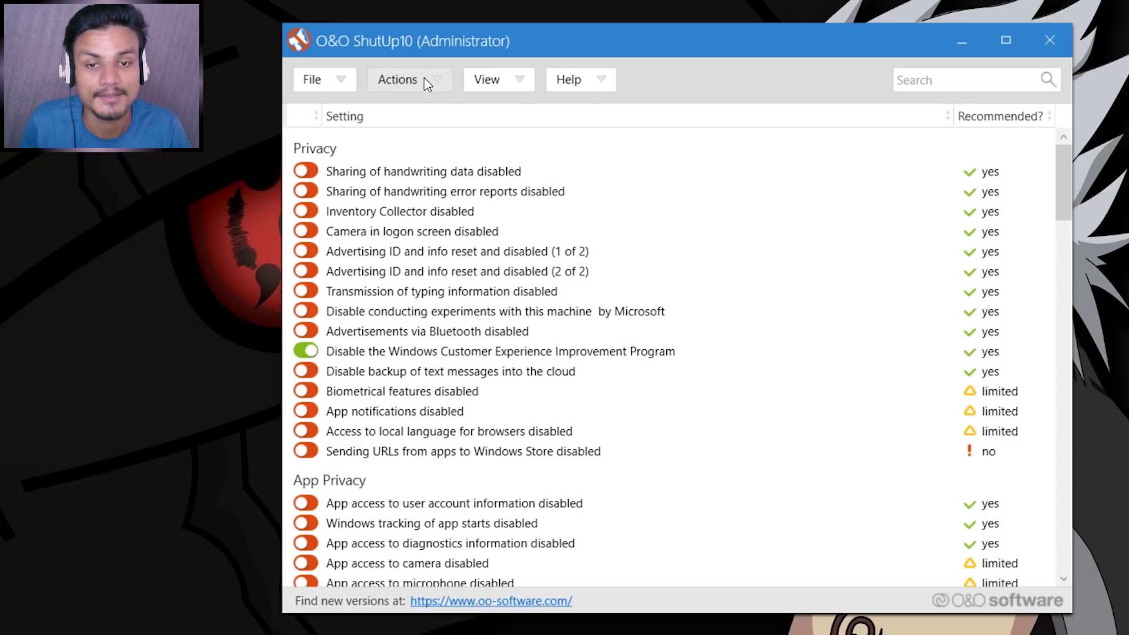
- Review the available bulk actions and read the description of the "Disable the Windows Customer Experience Improvement Program" setting, collapsing it again
left_click(426, 82)
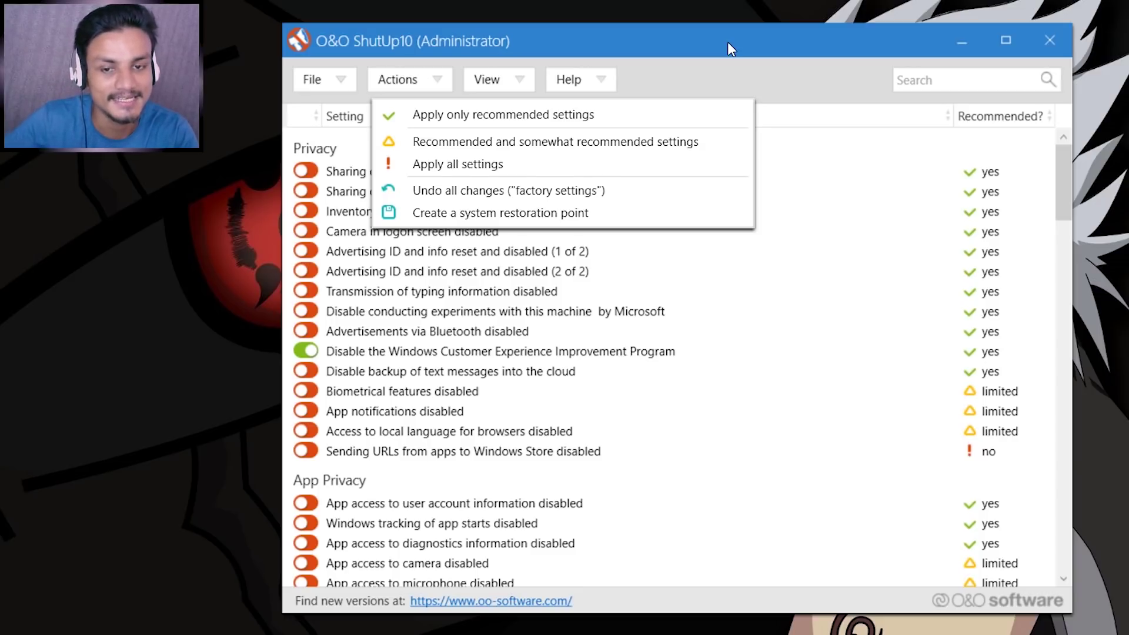
left_click(622, 353)
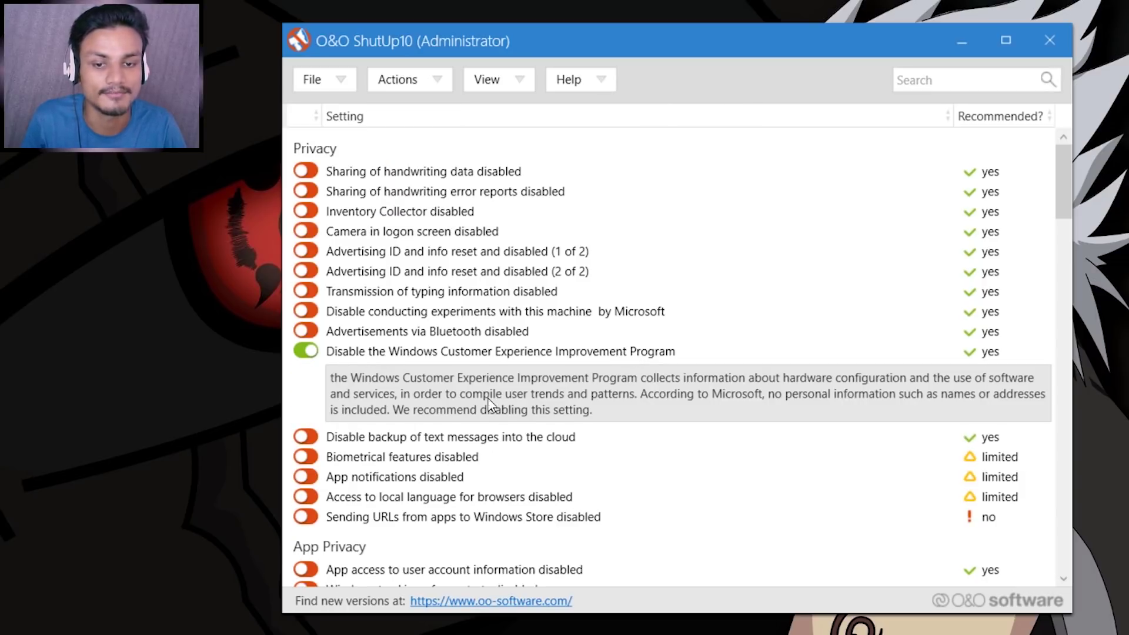
left_click(651, 354)
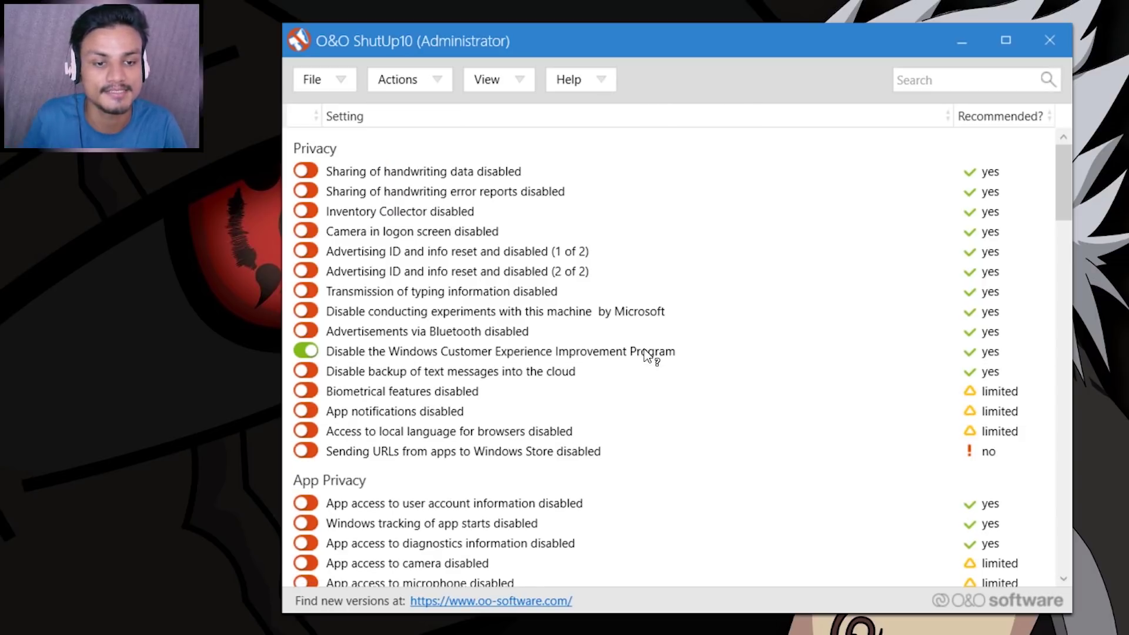
left_click(582, 354)
left_click(379, 391)
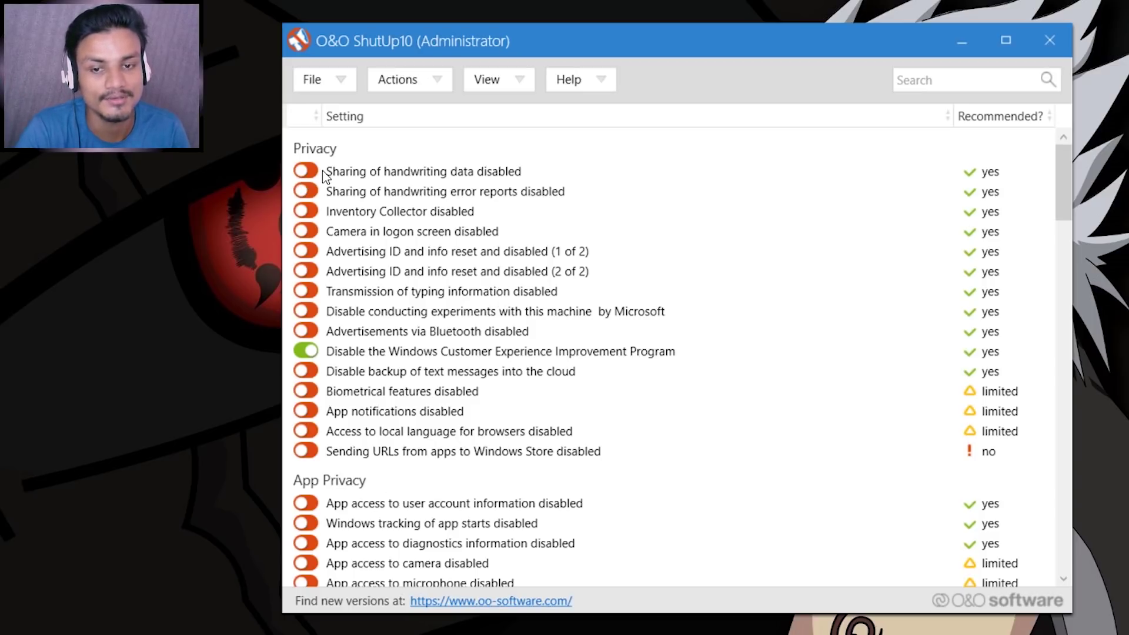
- Examine all setting categories from Privacy and App Privacy through Security, Microsoft Edge, Cortana, Location Services and Windows Update to Miscellaneous
scroll(674, 332, "down", 3)
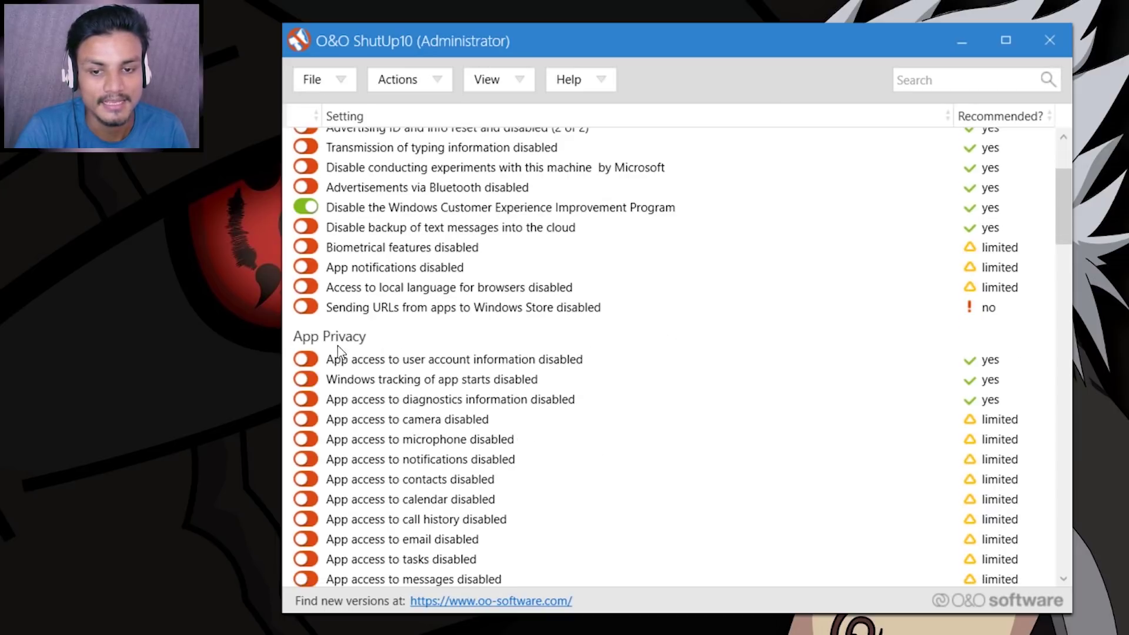
scroll(738, 360, "down", 6)
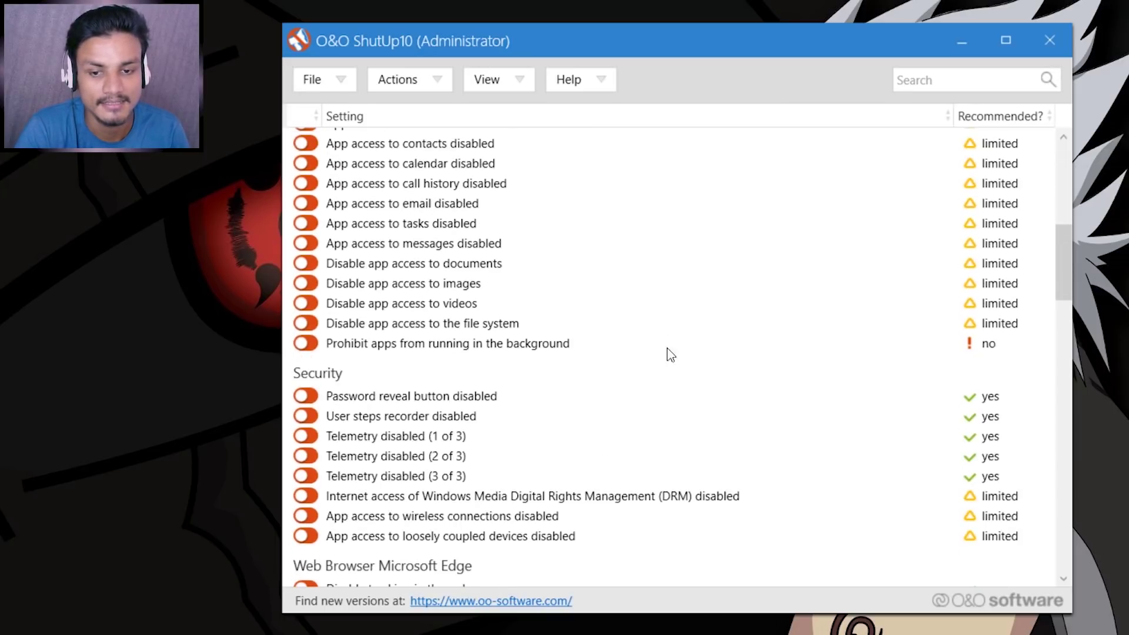
scroll(669, 331, "down", 4)
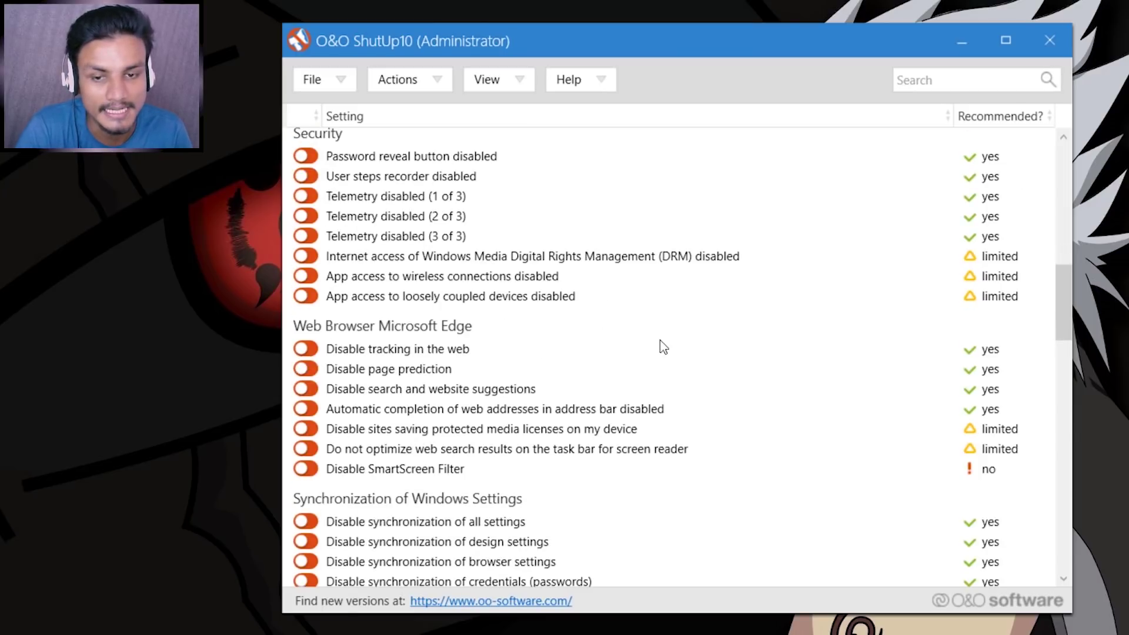
scroll(661, 347, "down", 3)
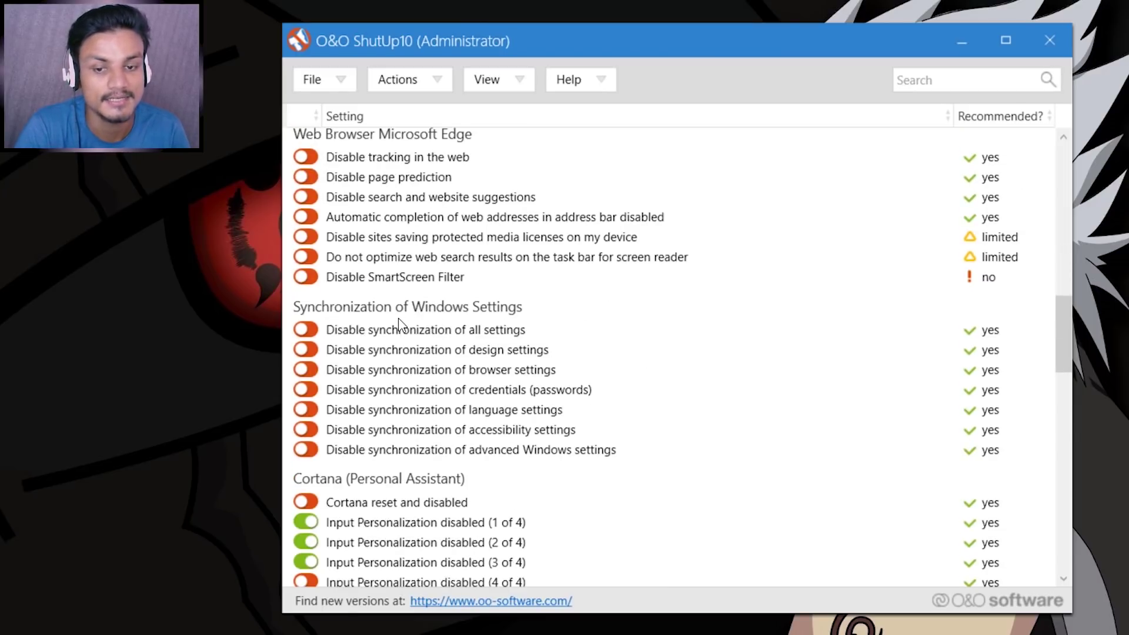
scroll(731, 340, "down", 2)
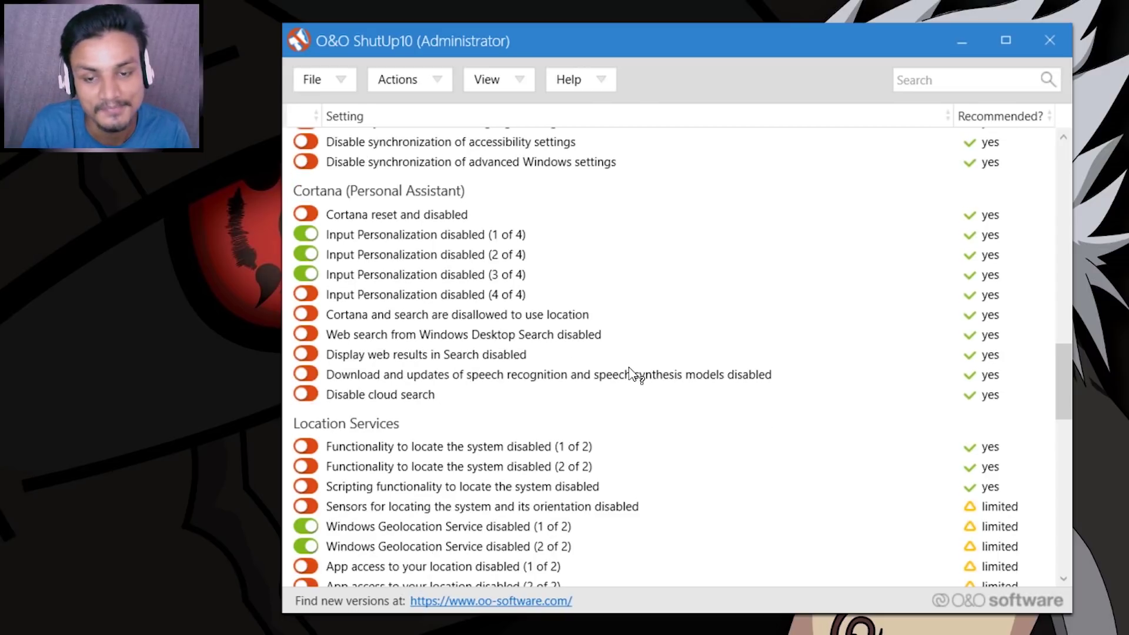
scroll(687, 373, "down", 1)
scroll(675, 395, "down", 1)
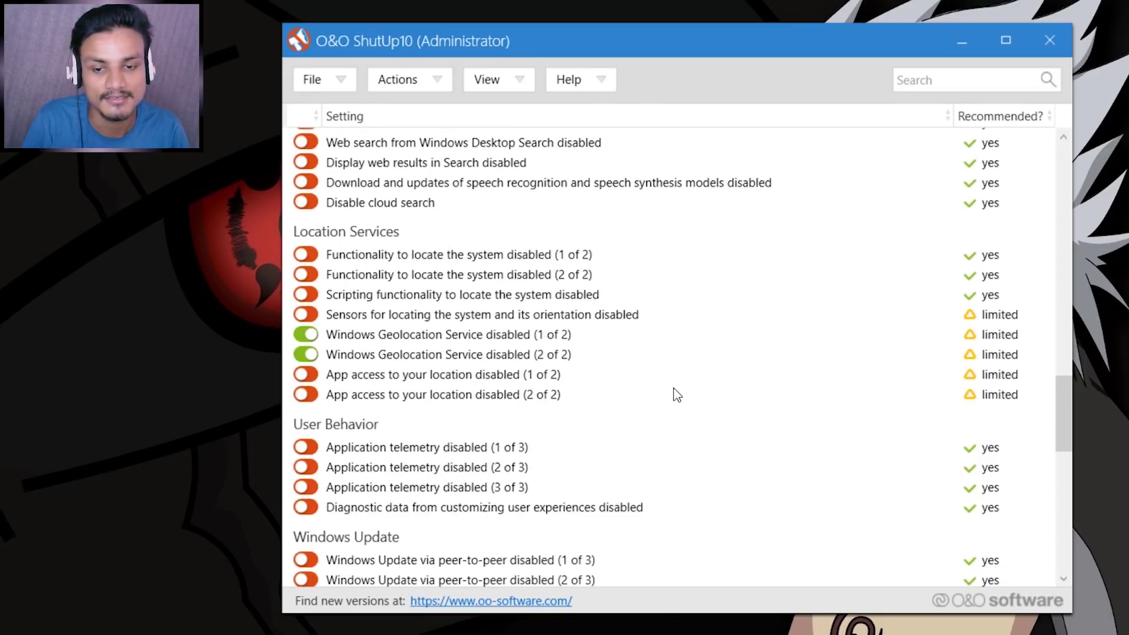
scroll(726, 405, "down", 1)
scroll(726, 405, "down", 3)
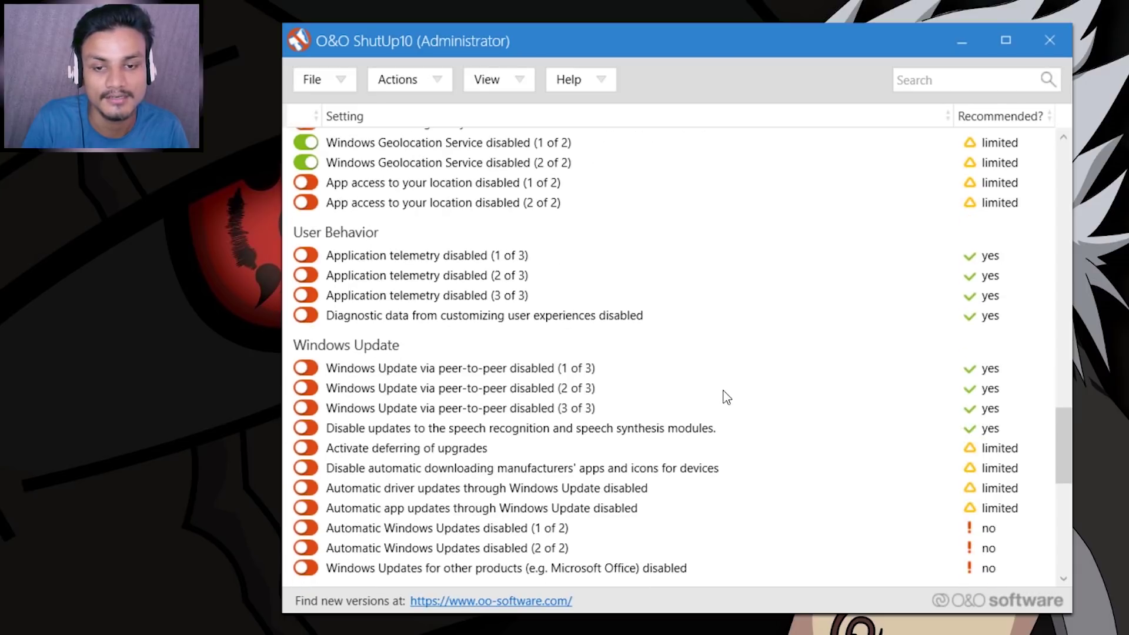
scroll(612, 365, "down", 1)
scroll(539, 367, "down", 1)
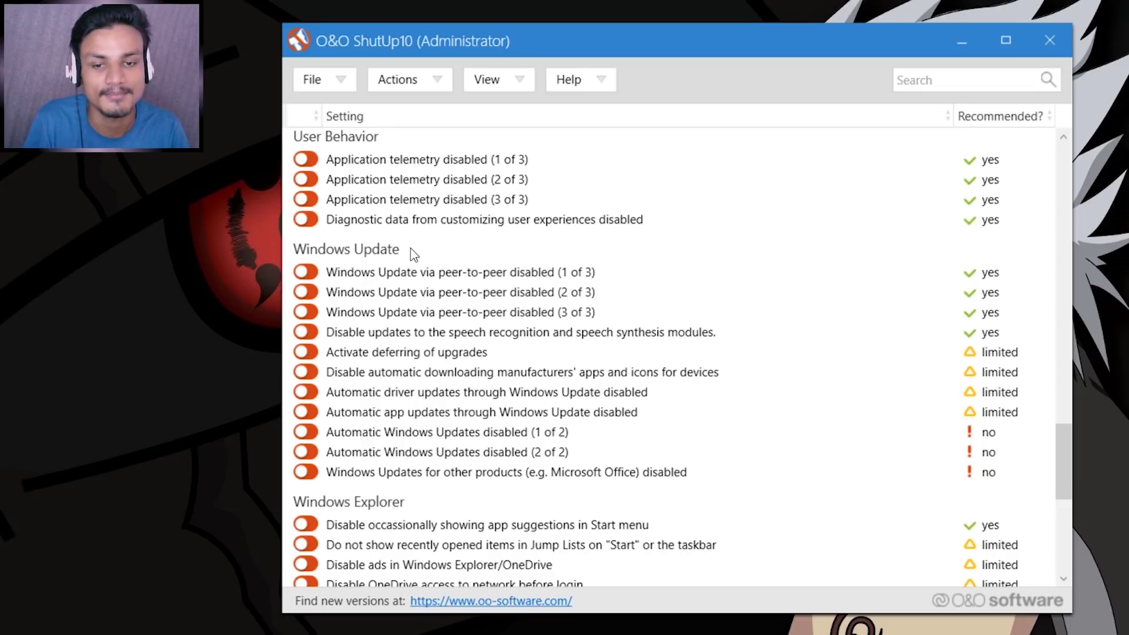
scroll(438, 288, "down", 6)
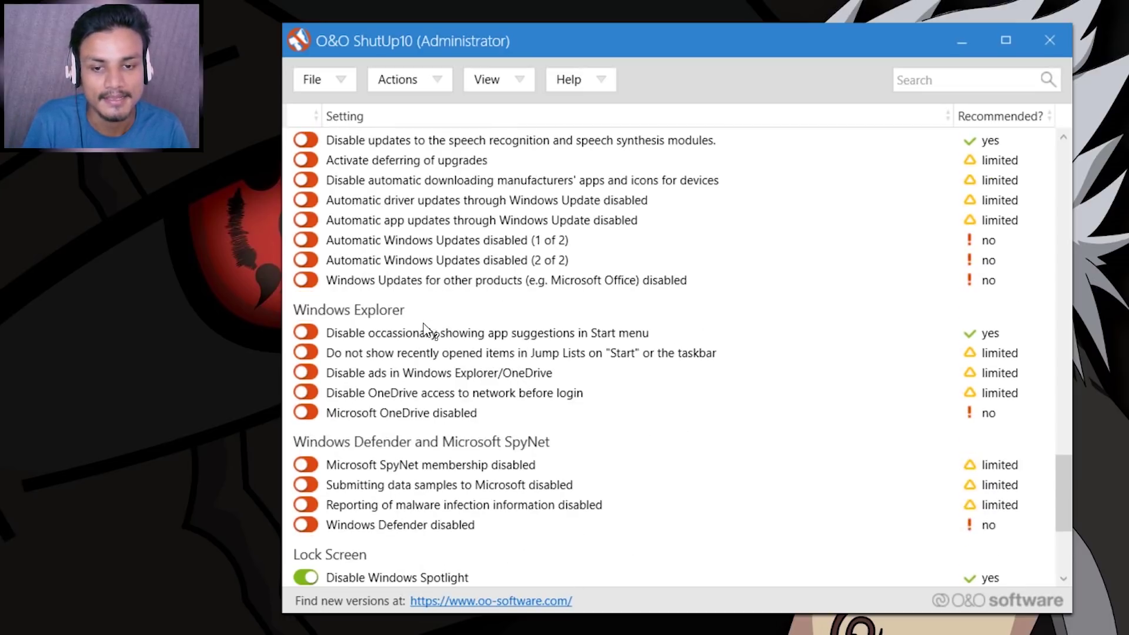
scroll(421, 329, "down", 2)
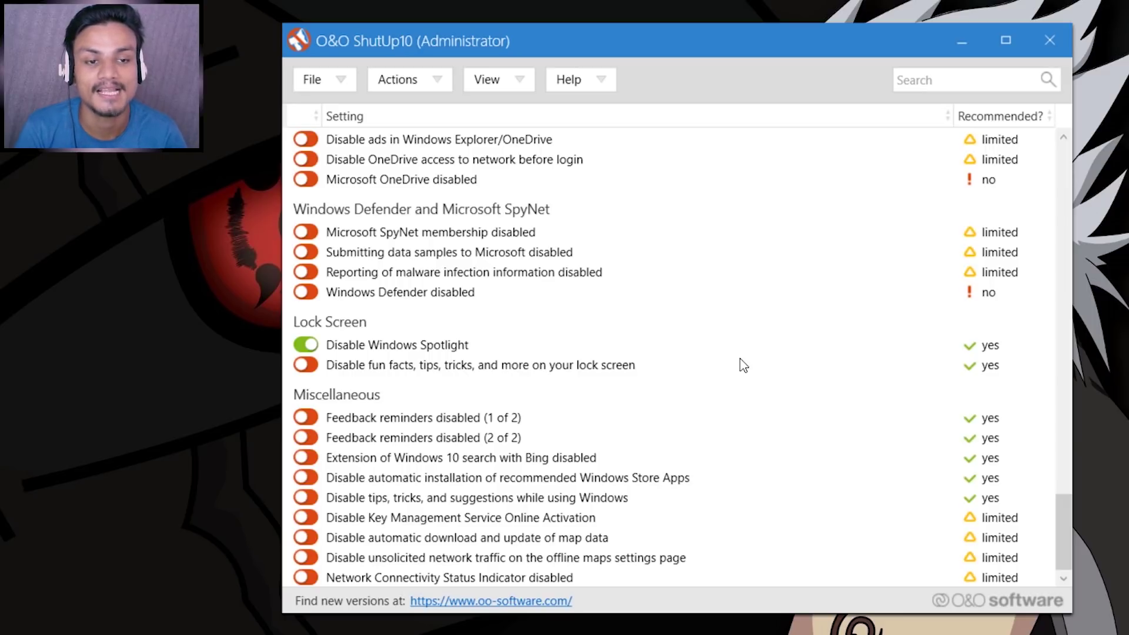
left_click_drag(1061, 511, 1069, 154)
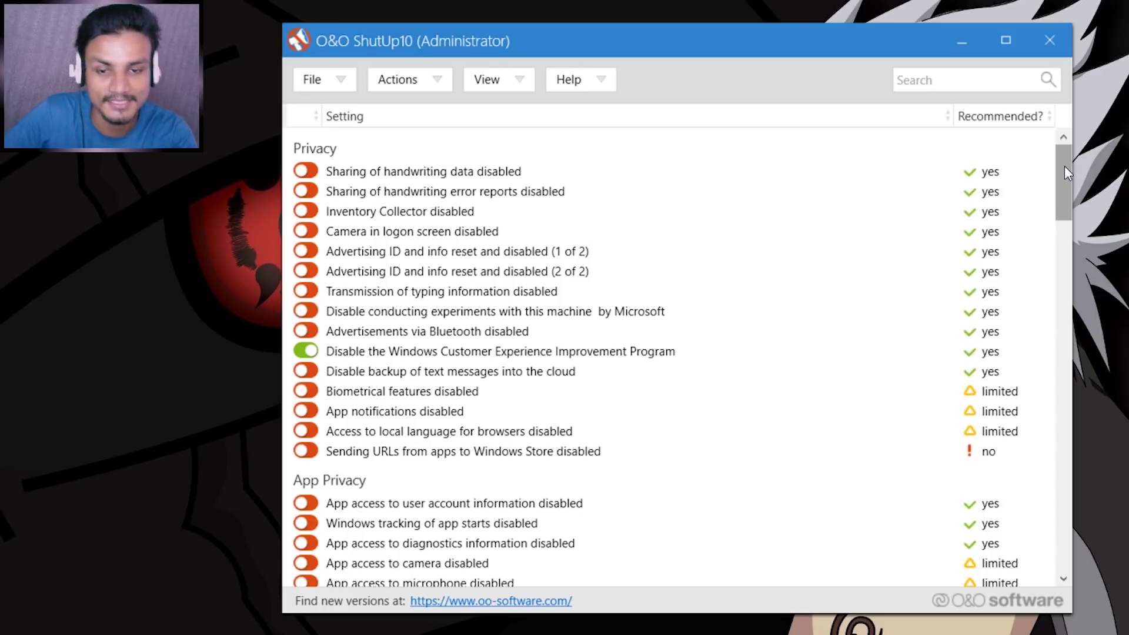
left_click_drag(1065, 170, 1068, 341)
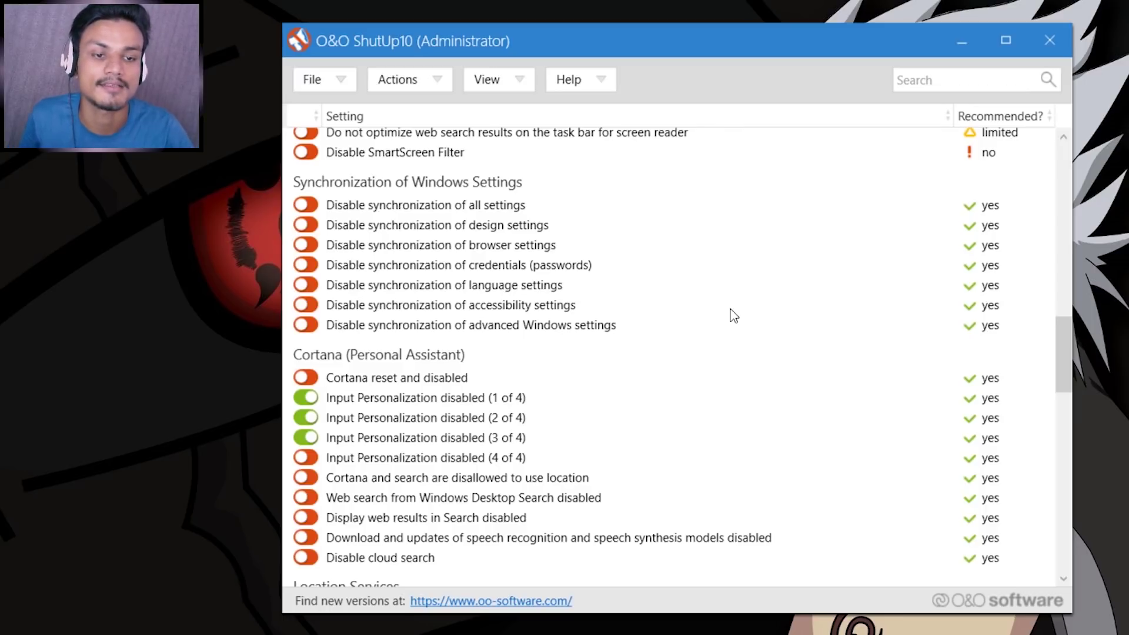
left_click_drag(1061, 356, 1061, 558)
left_click_drag(1064, 520, 1070, 157)
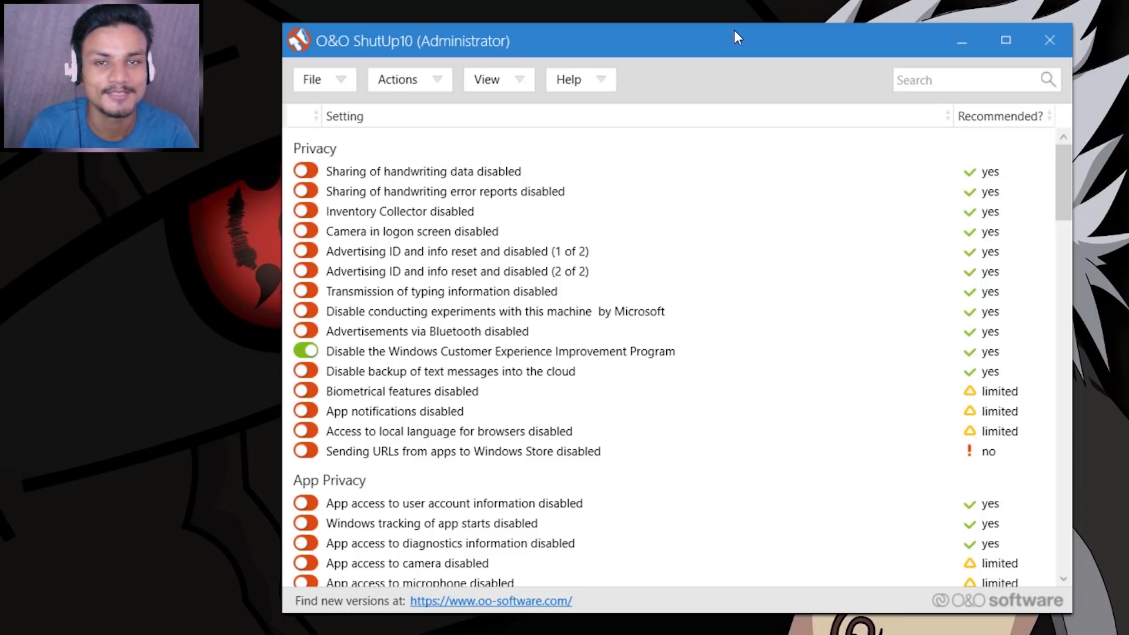
scroll(1062, 180, "down", 1)
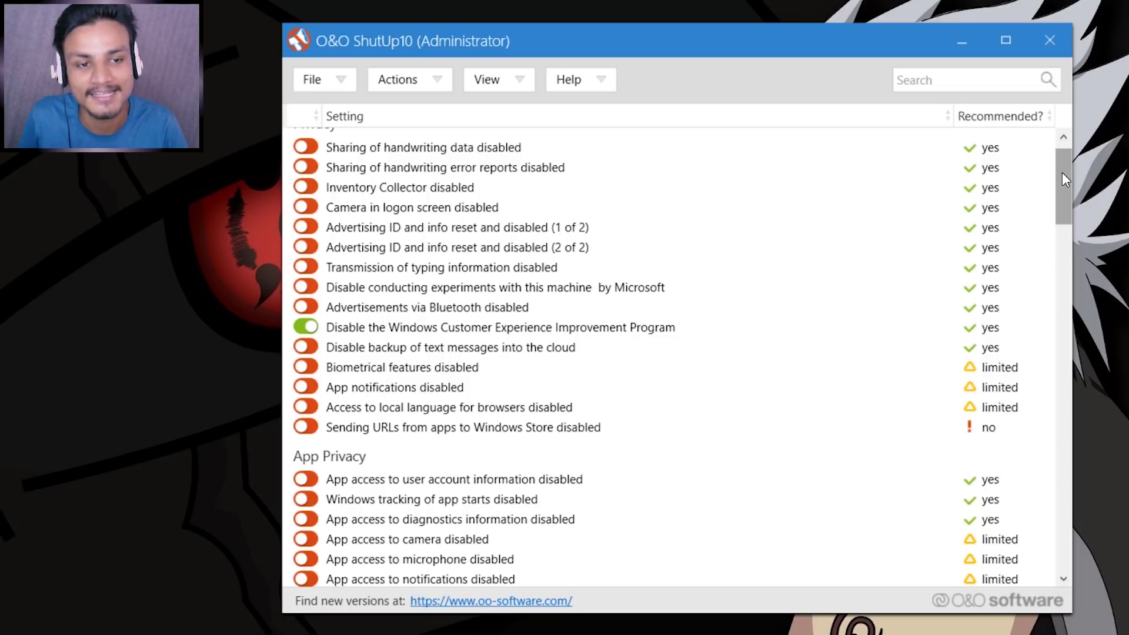
left_click_drag(1061, 173, 1063, 138)
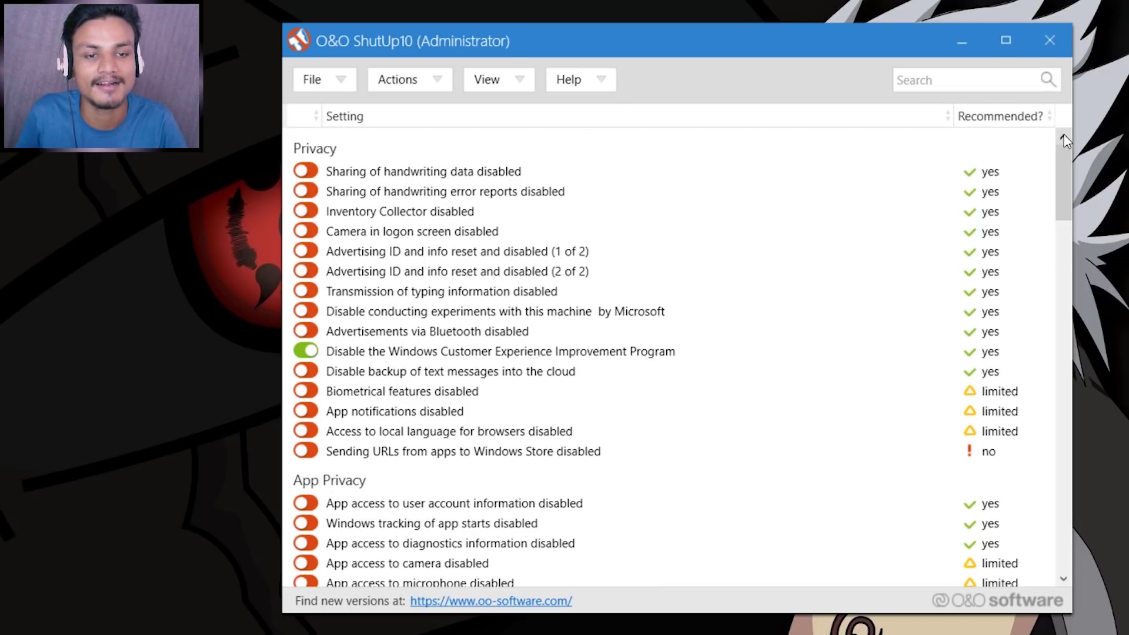